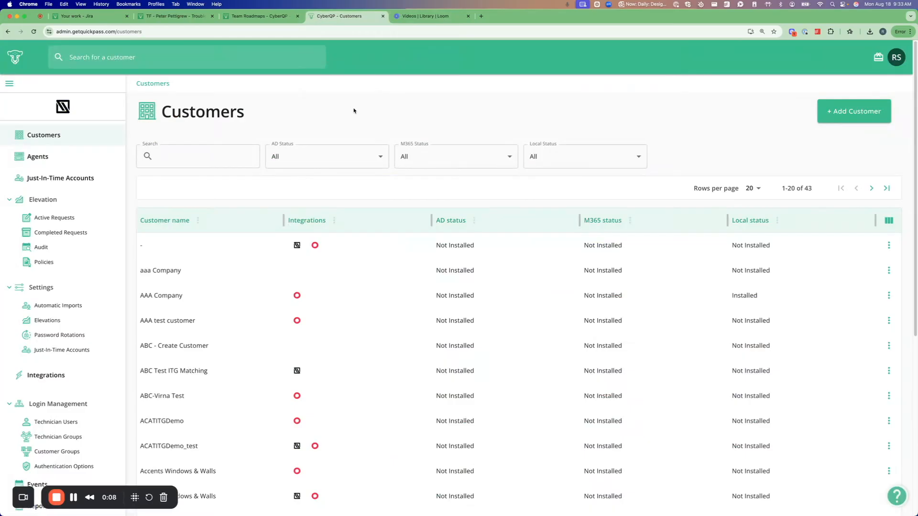
Open the Agents page and look through the agents listed for all customers.
{"action": "left_click", "coordinate": [72, 160]}
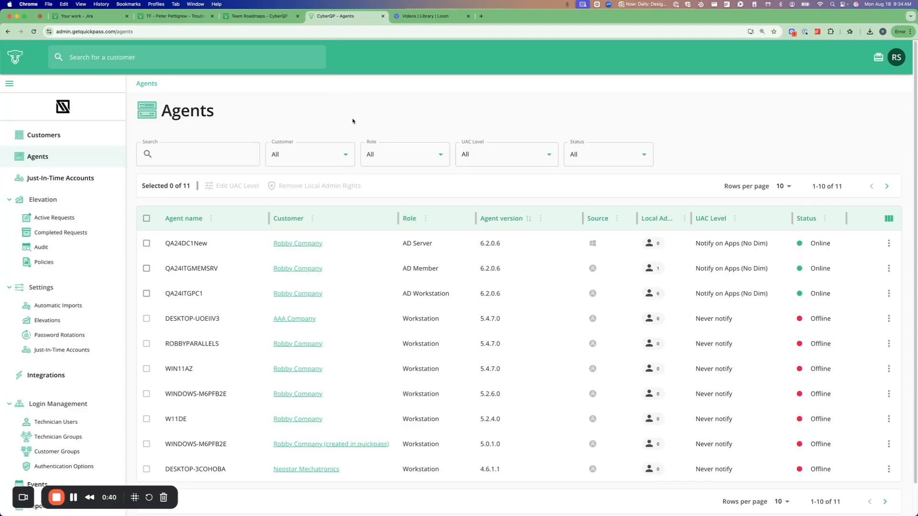
{"action": "scroll", "coordinate": [225, 257], "scroll_direction": "down", "scroll_amount": 1}
{"action": "scroll", "coordinate": [225, 255], "scroll_direction": "up", "scroll_amount": 1}
Filter the agents by the customer Robby Company, and clear the customer filter again.
{"action": "left_click", "coordinate": [316, 156]}
{"action": "type", "text": "robb"}
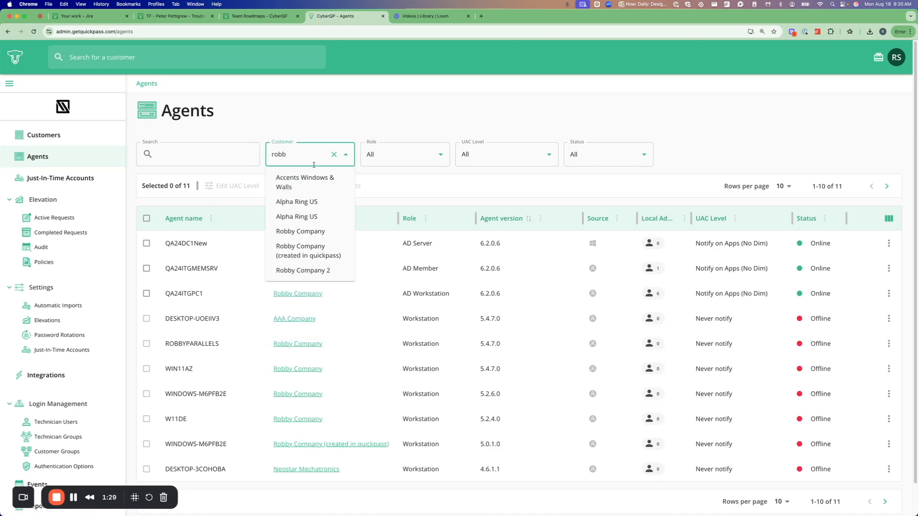
{"action": "left_click", "coordinate": [307, 232]}
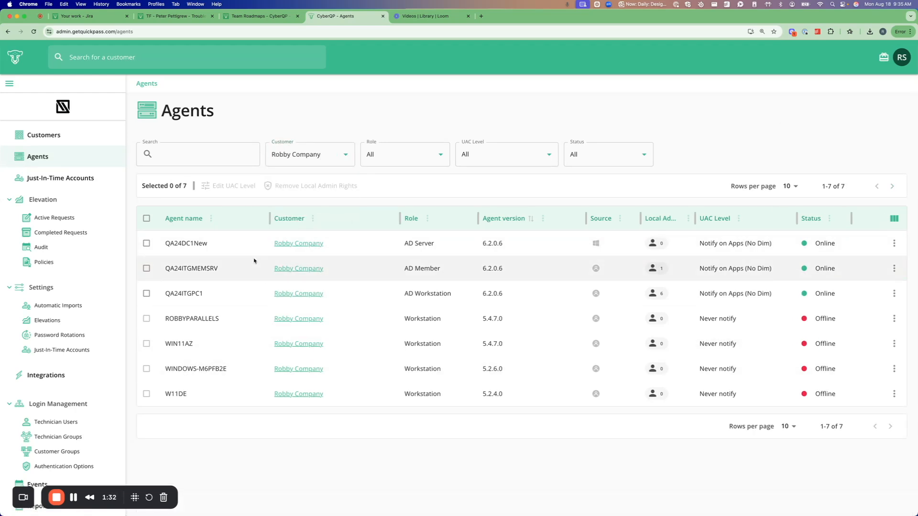
{"action": "left_click", "coordinate": [337, 154]}
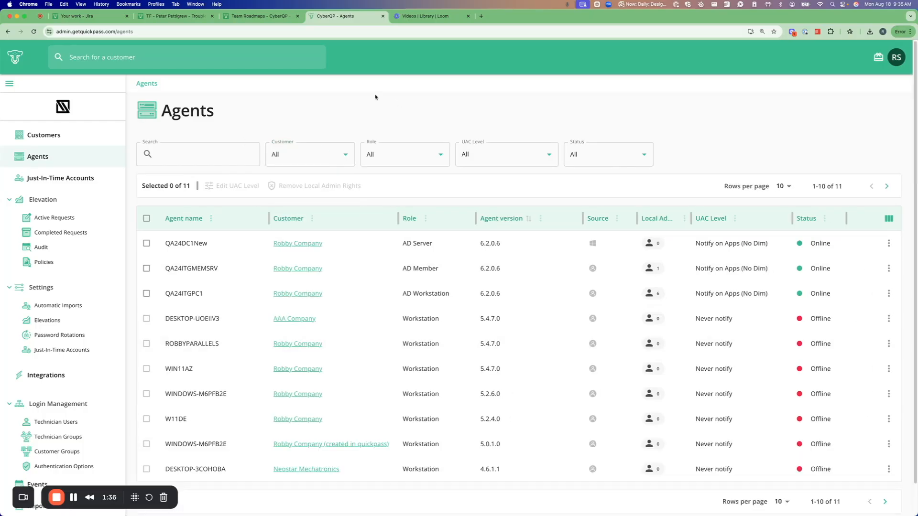
Sort the agents by agent version in descending order.
{"action": "left_click", "coordinate": [525, 221]}
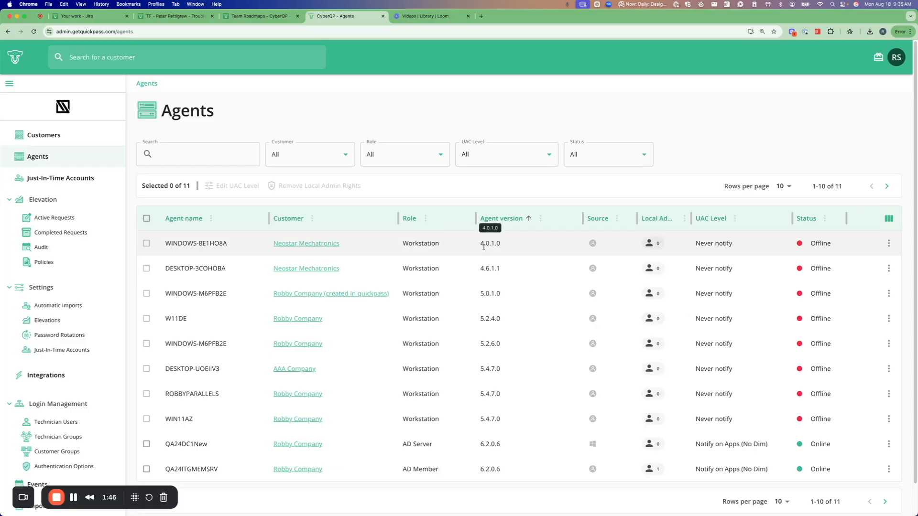
{"action": "left_click", "coordinate": [528, 219]}
{"action": "scroll", "coordinate": [499, 293], "scroll_direction": "down", "scroll_amount": 1}
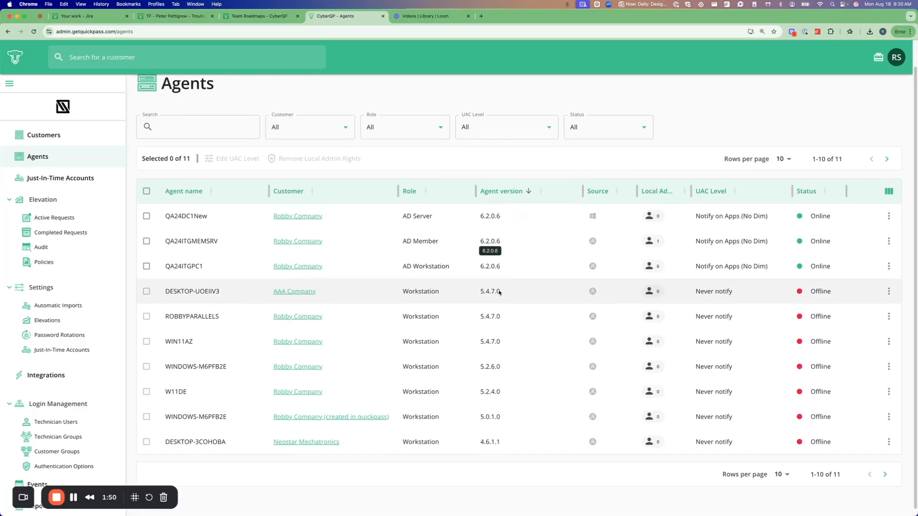
{"action": "scroll", "coordinate": [816, 201], "scroll_direction": "up", "scroll_amount": 1}
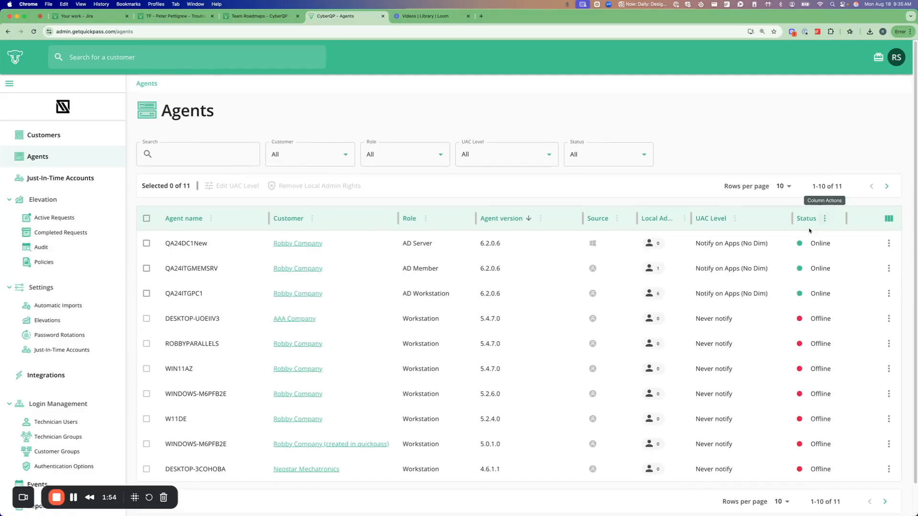
Filter the agents by the status Offline, and reset the status filter to All.
{"action": "left_click", "coordinate": [610, 156]}
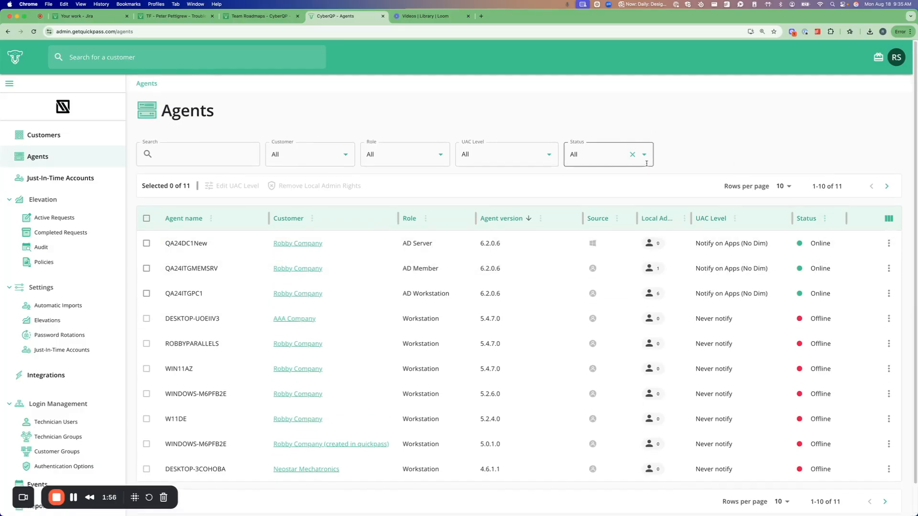
{"action": "left_click", "coordinate": [600, 209]}
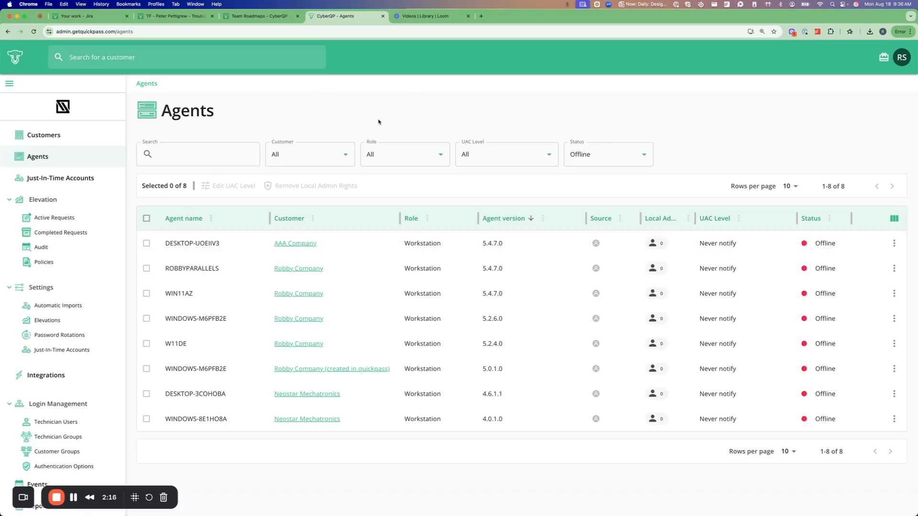
{"action": "left_click", "coordinate": [636, 155]}
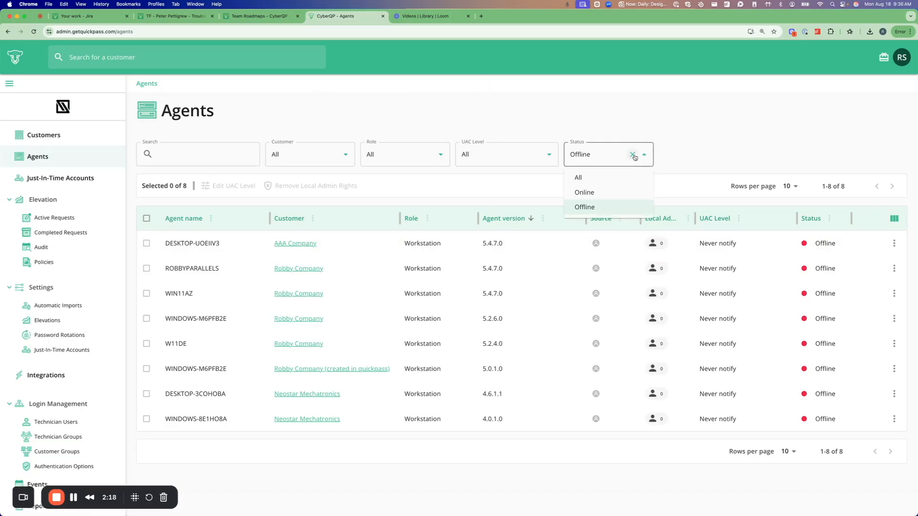
{"action": "left_click", "coordinate": [576, 177]}
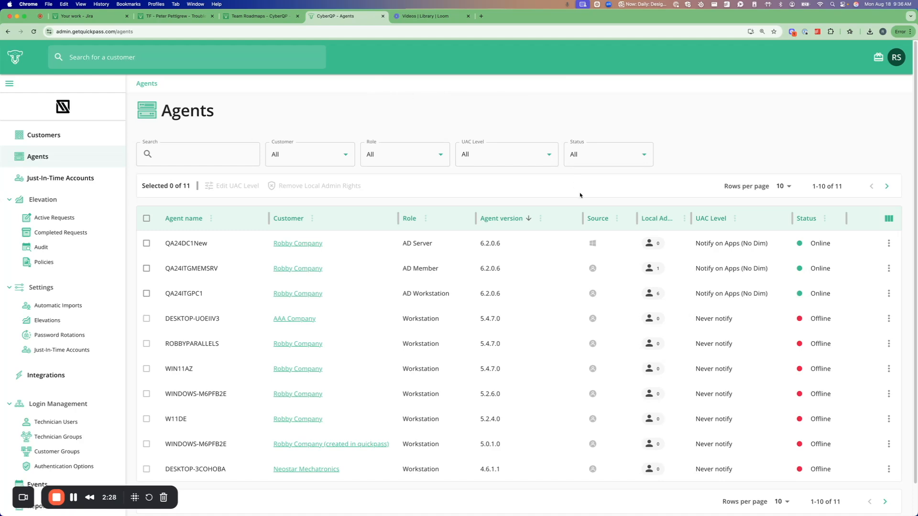
Widen the Local Admins column and open the local administrators list of agent QA24ITGPC1.
{"action": "left_click_drag", "start_coordinate": [691, 218], "coordinate": [714, 219]}
{"action": "scroll", "coordinate": [531, 273], "scroll_direction": "down", "scroll_amount": 2}
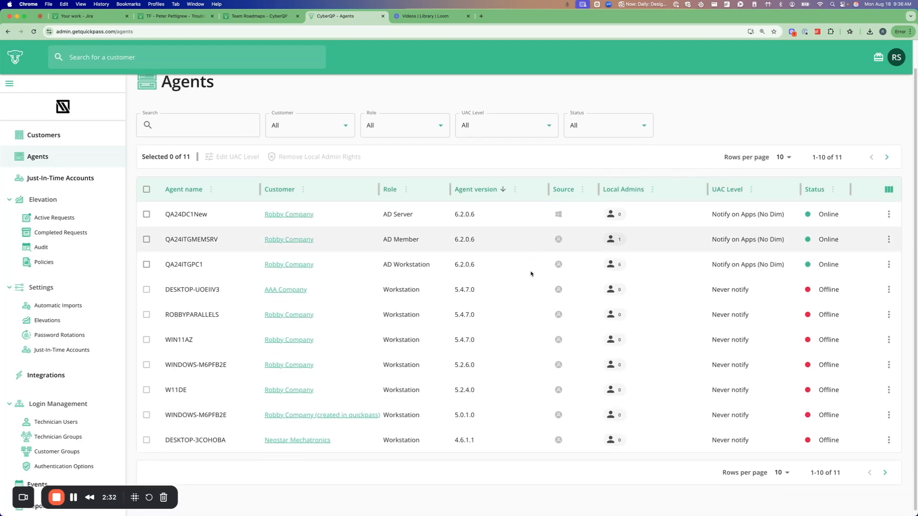
{"action": "mouse_move", "coordinate": [615, 264]}
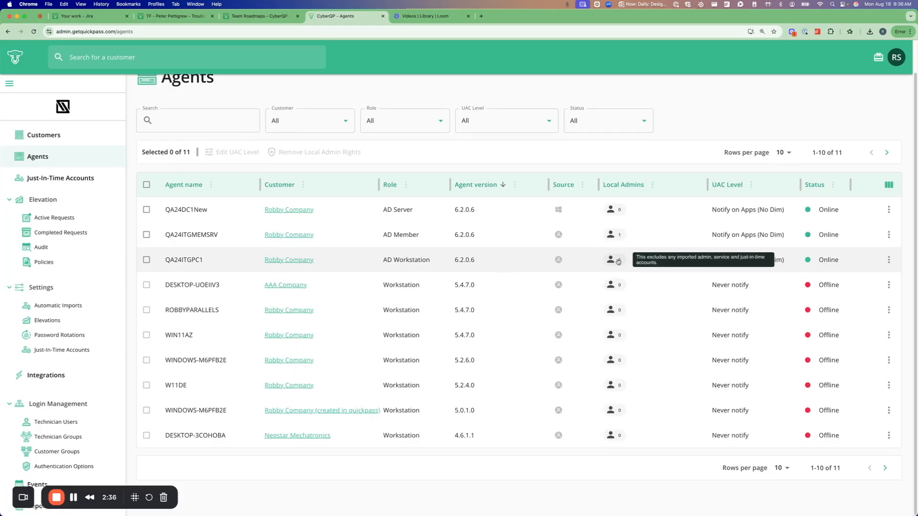
{"action": "left_click", "coordinate": [619, 261]}
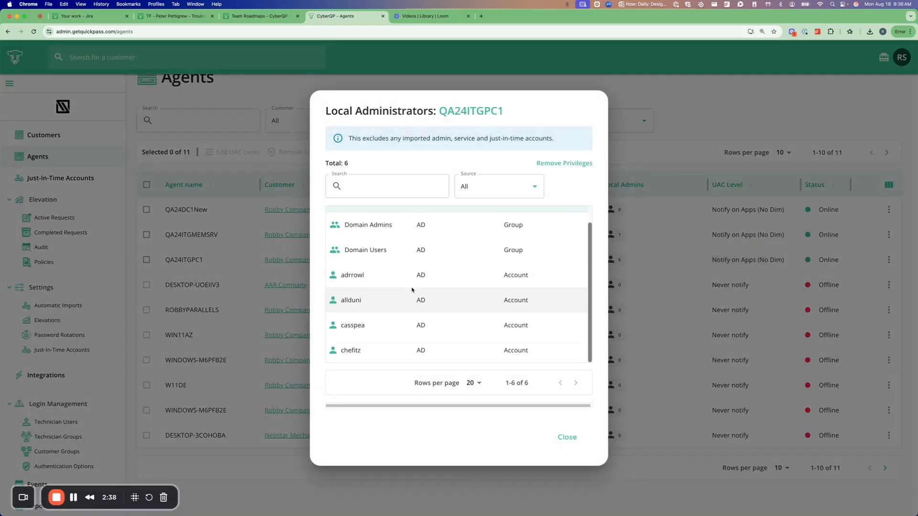
Examine the agent name and the Domain Admins and Domain Users groups in the local administrators list.
{"action": "scroll", "coordinate": [412, 290], "scroll_direction": "up", "scroll_amount": 1}
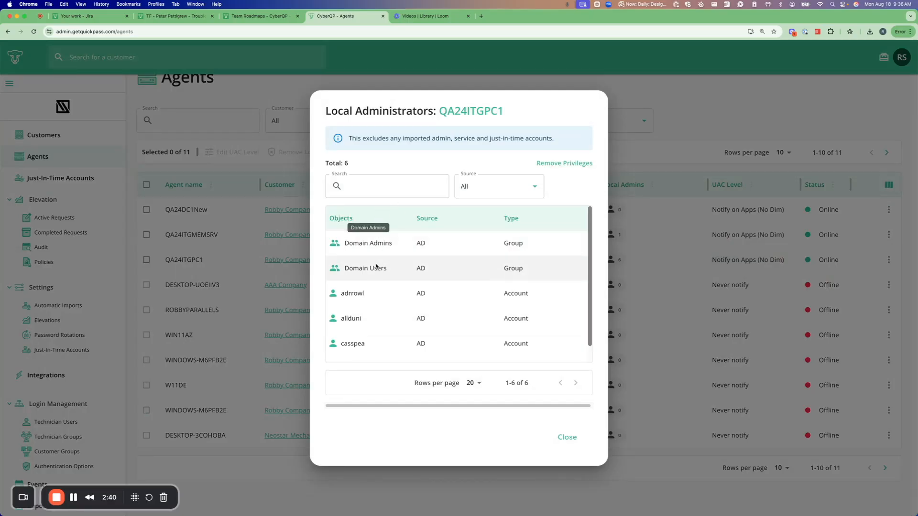
{"action": "left_click_drag", "start_coordinate": [437, 111], "coordinate": [502, 113]}
{"action": "left_click", "coordinate": [535, 112]}
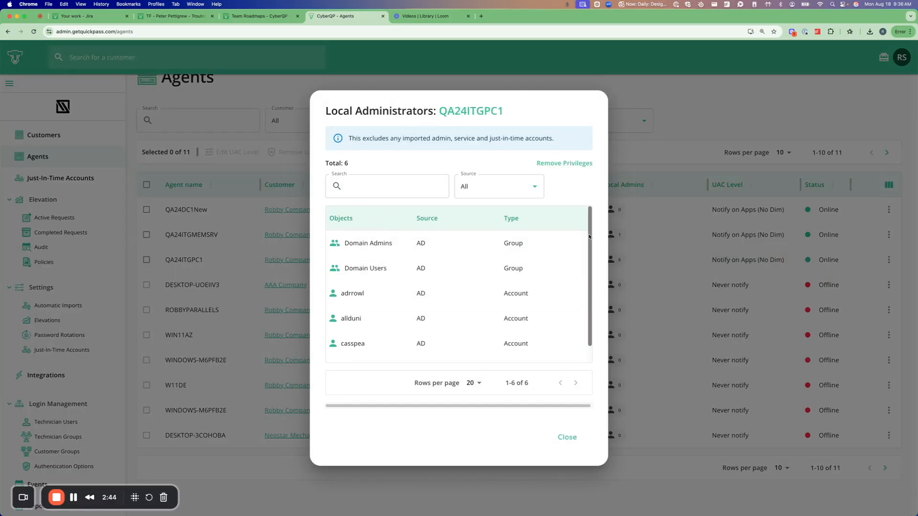
{"action": "scroll", "coordinate": [589, 236], "scroll_direction": "down", "scroll_amount": 1}
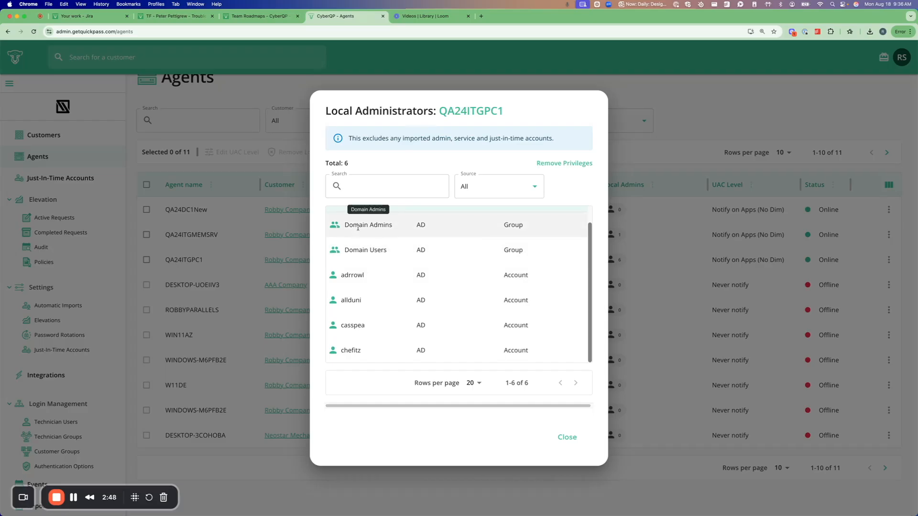
{"action": "left_click_drag", "start_coordinate": [346, 226], "coordinate": [392, 225]}
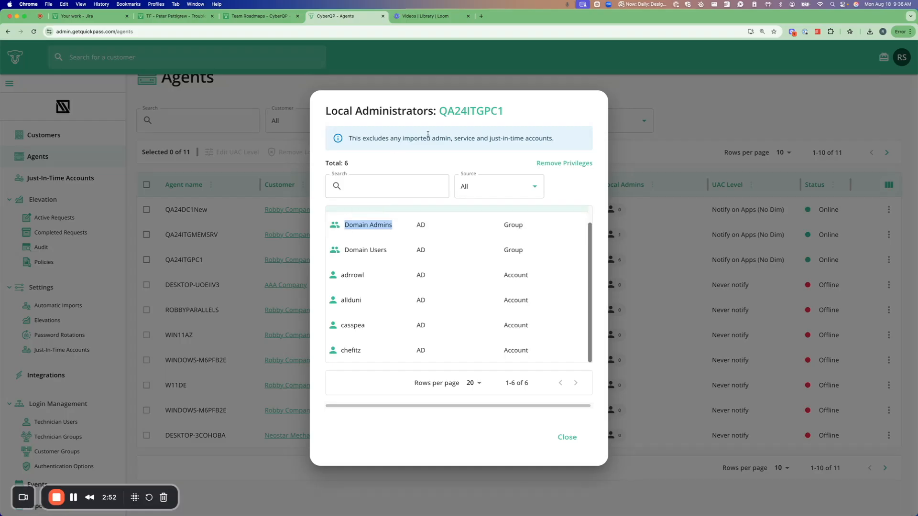
{"action": "left_click_drag", "start_coordinate": [344, 250], "coordinate": [391, 254]}
{"action": "left_click", "coordinate": [566, 191]}
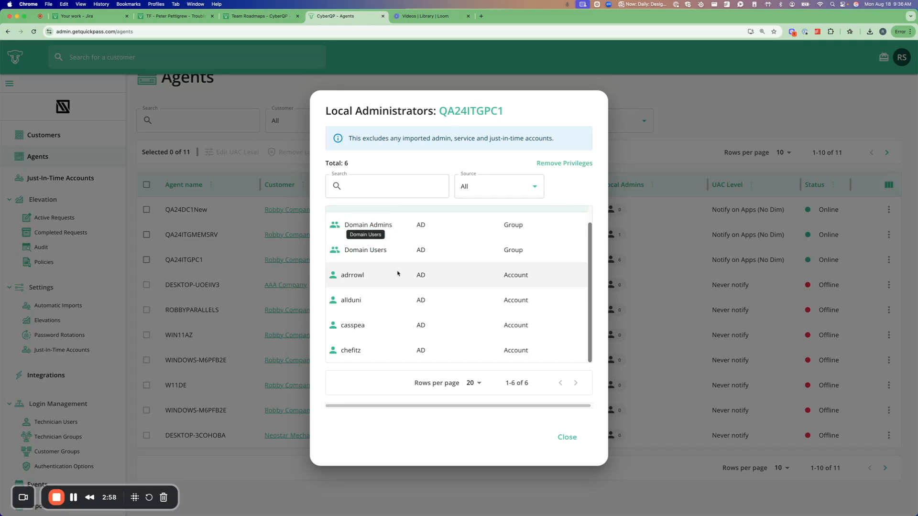
{"action": "triple_click", "coordinate": [366, 237]}
{"action": "left_click_drag", "start_coordinate": [366, 240], "coordinate": [382, 247]}
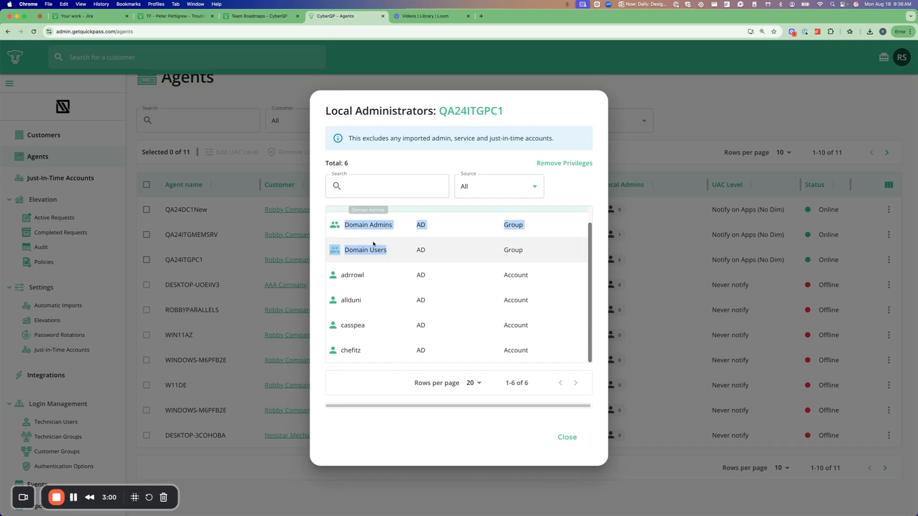
{"action": "left_click", "coordinate": [549, 195]}
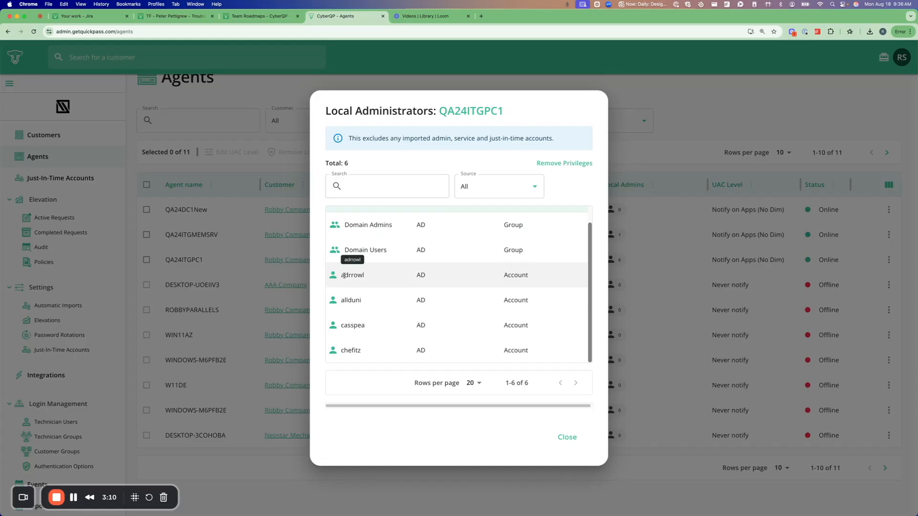
Examine the individual AD accounts among QA24ITGPC1's local administrators and close the list.
{"action": "left_click_drag", "start_coordinate": [343, 276], "coordinate": [537, 353]}
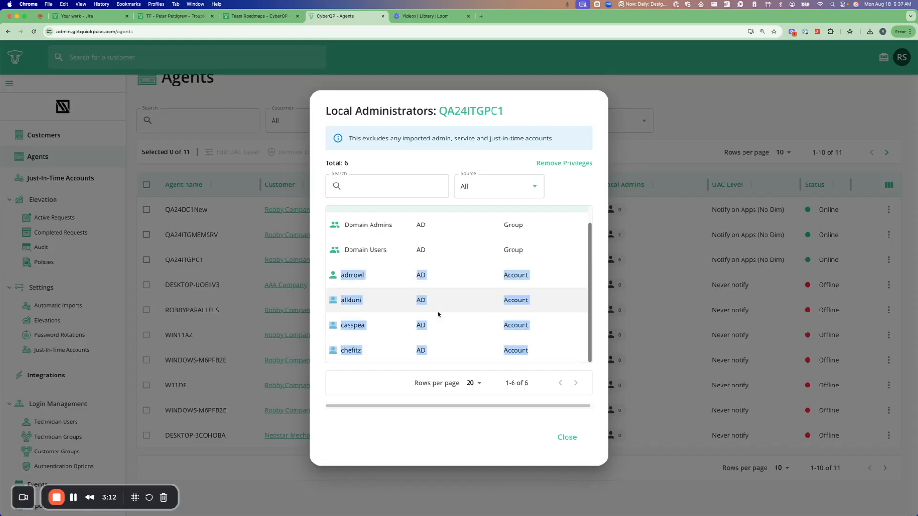
{"action": "left_click", "coordinate": [423, 301]}
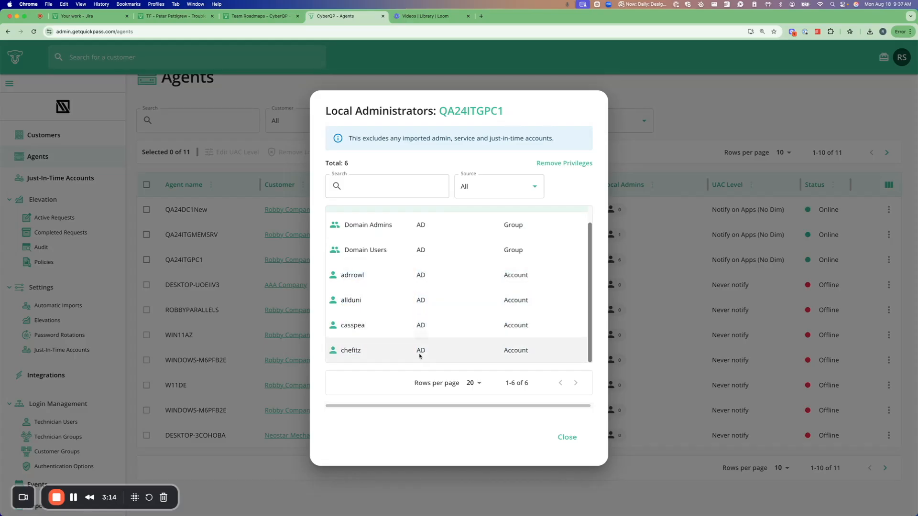
{"action": "scroll", "coordinate": [502, 325], "scroll_direction": "up", "scroll_amount": 1}
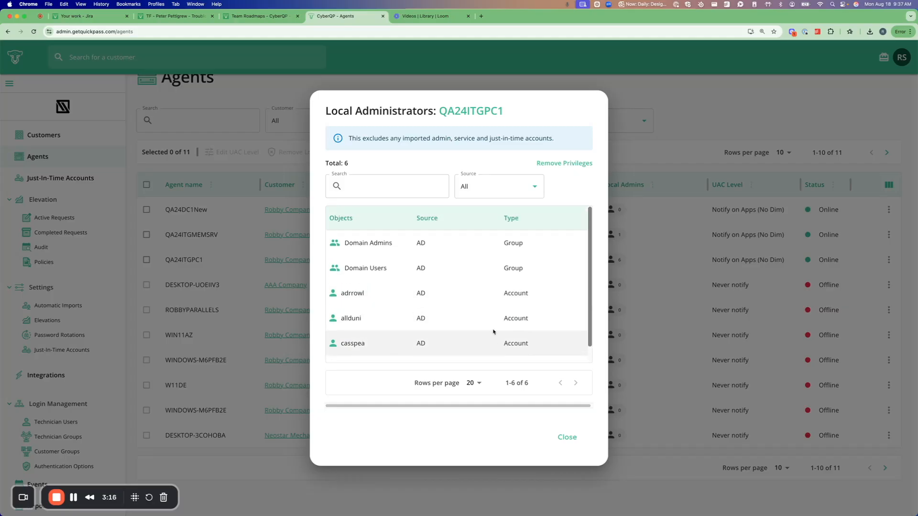
{"action": "scroll", "coordinate": [469, 291], "scroll_direction": "down", "scroll_amount": 1}
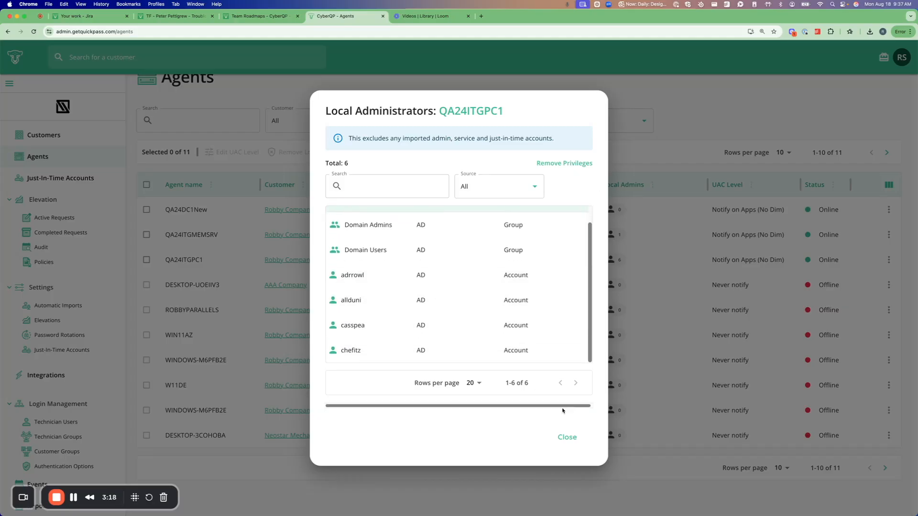
{"action": "left_click", "coordinate": [569, 440]}
Open Robby Company's End-User Accounts in a duplicate of the Agents browser tab and check the first account's username.
{"action": "right_click", "coordinate": [339, 15]}
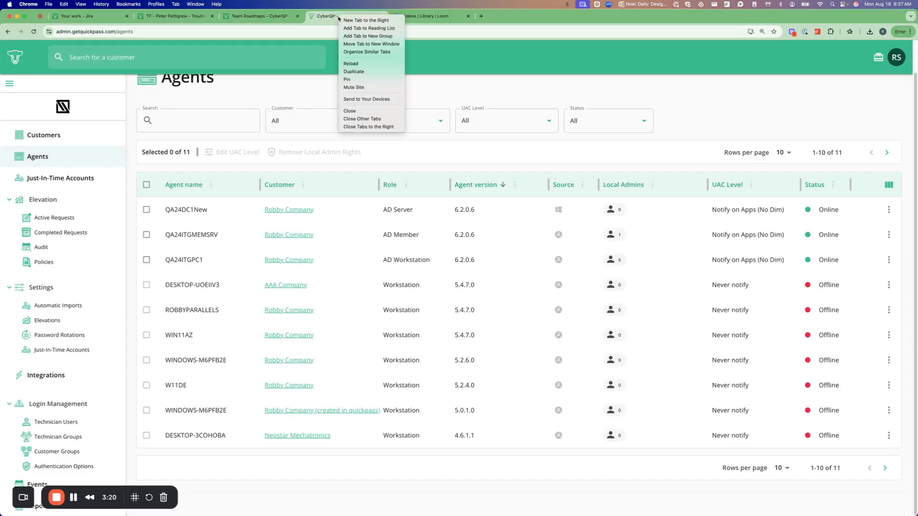
{"action": "left_click", "coordinate": [356, 72]}
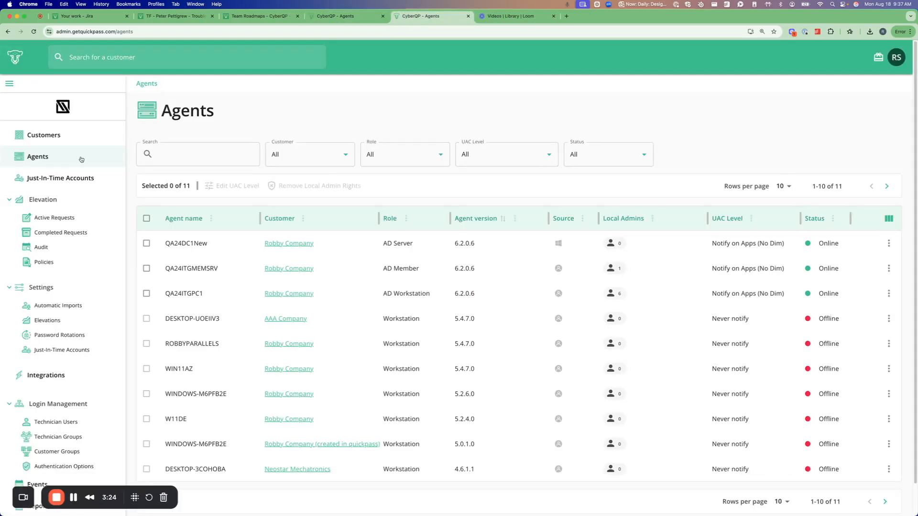
{"action": "left_click", "coordinate": [82, 58]}
{"action": "left_click", "coordinate": [94, 94]}
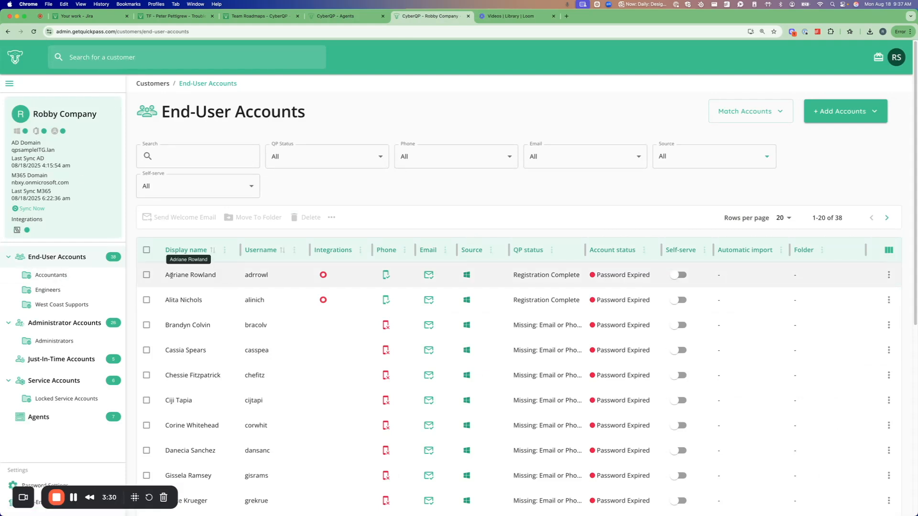
{"action": "double_click", "coordinate": [252, 274]}
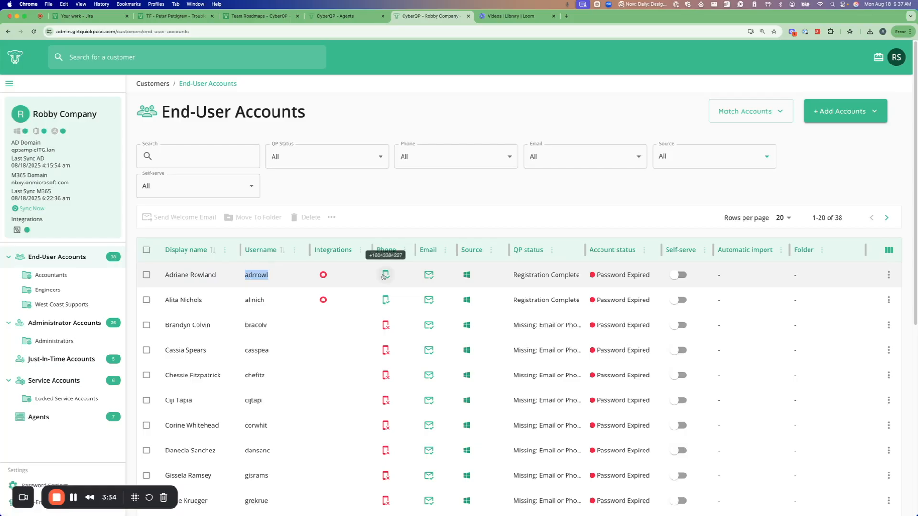
Return to the original Agents tab and check QA24ITGPC1's local administrators list for the same end-user account.
{"action": "key", "text": "ctrl+shift+Tab"}
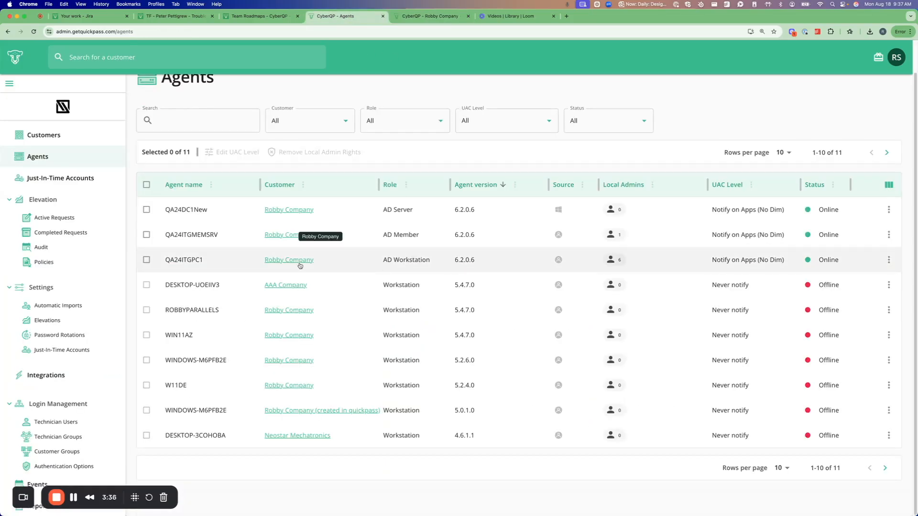
{"action": "left_click", "coordinate": [615, 261]}
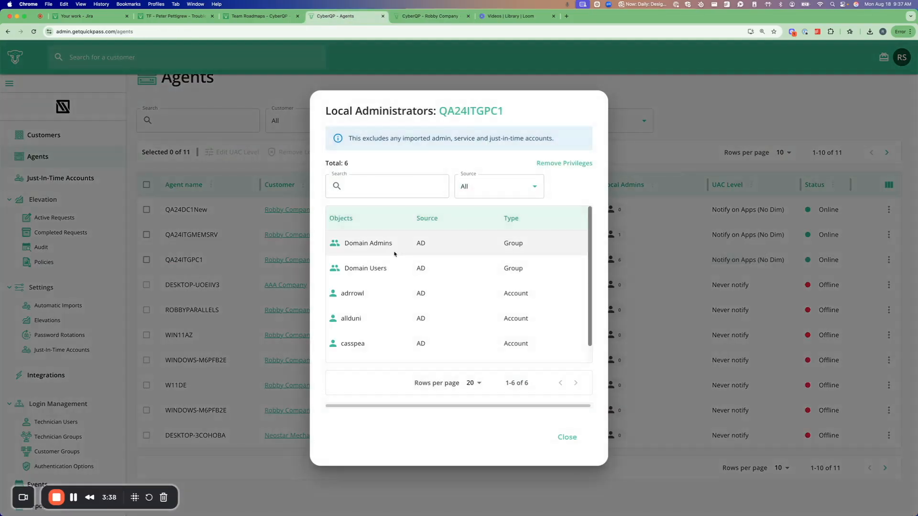
{"action": "double_click", "coordinate": [360, 293]}
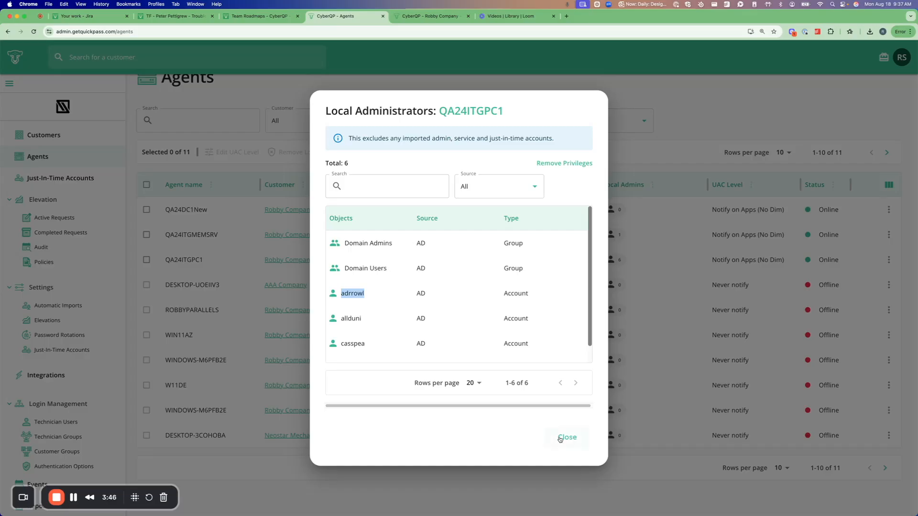
{"action": "left_click", "coordinate": [371, 373]}
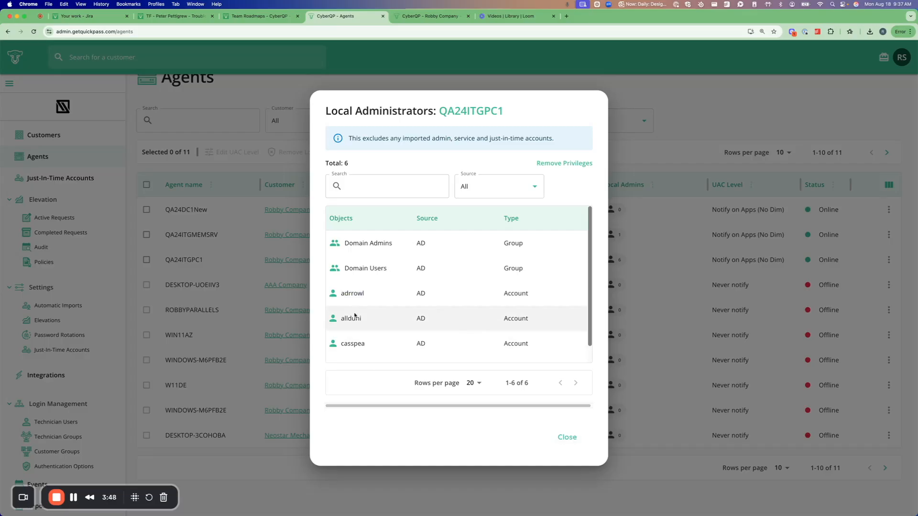
{"action": "scroll", "coordinate": [362, 306], "scroll_direction": "down", "scroll_amount": 1}
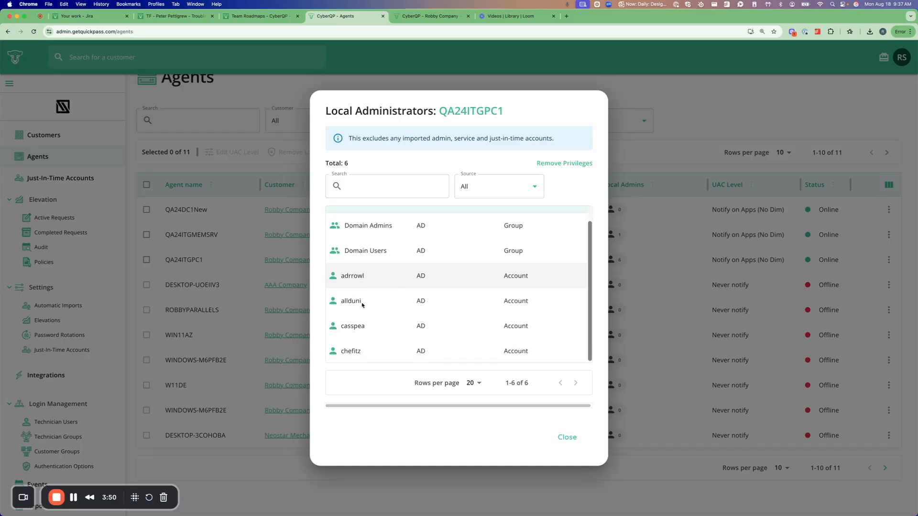
{"action": "scroll", "coordinate": [362, 308], "scroll_direction": "up", "scroll_amount": 1}
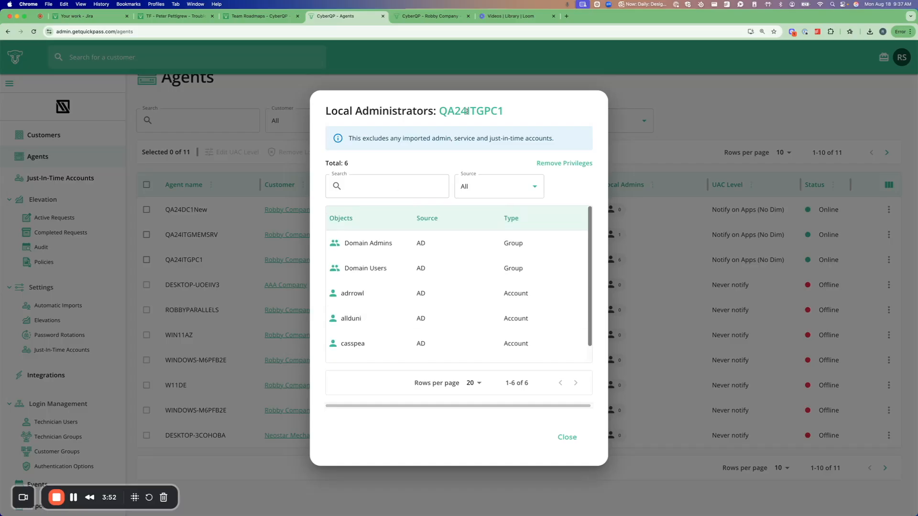
Examine the agent name and all groups and AD accounts in QA24ITGPC1's local administrators list.
{"action": "left_click_drag", "start_coordinate": [441, 111], "coordinate": [510, 111]}
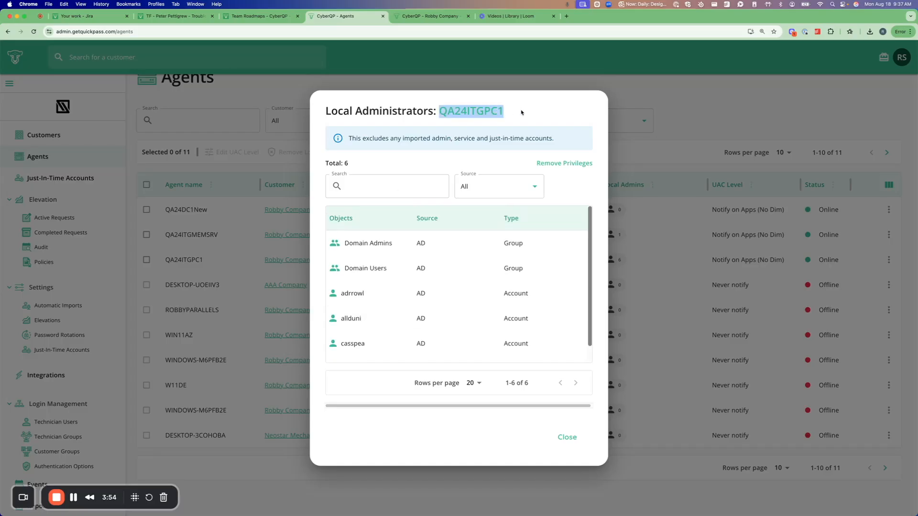
{"action": "left_click", "coordinate": [495, 158]}
{"action": "scroll", "coordinate": [431, 287], "scroll_direction": "down", "scroll_amount": 1}
{"action": "scroll", "coordinate": [471, 252], "scroll_direction": "up", "scroll_amount": 1}
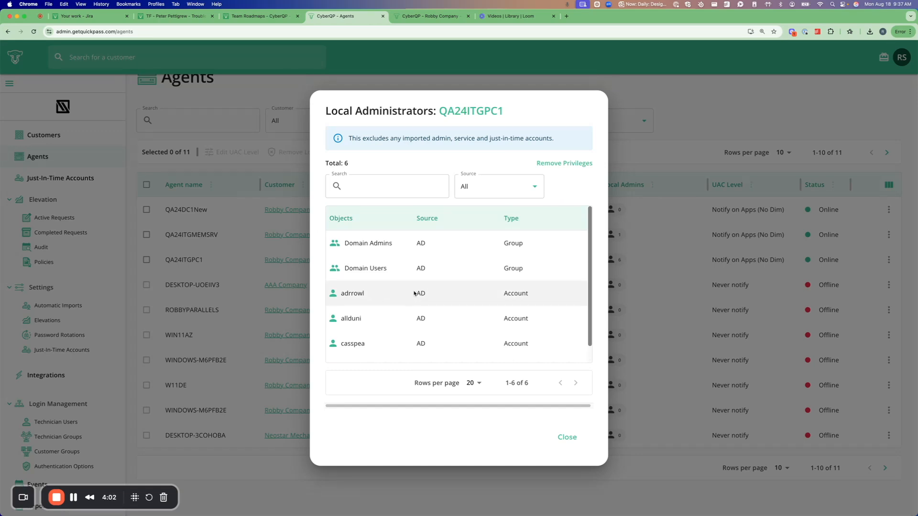
{"action": "scroll", "coordinate": [414, 293], "scroll_direction": "down", "scroll_amount": 1}
{"action": "scroll", "coordinate": [414, 308], "scroll_direction": "up", "scroll_amount": 1}
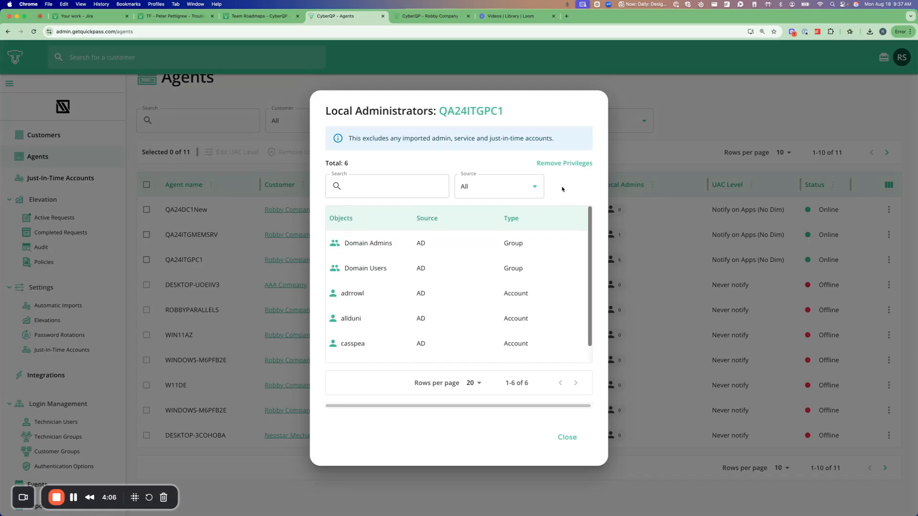
{"action": "scroll", "coordinate": [378, 290], "scroll_direction": "down", "scroll_amount": 1}
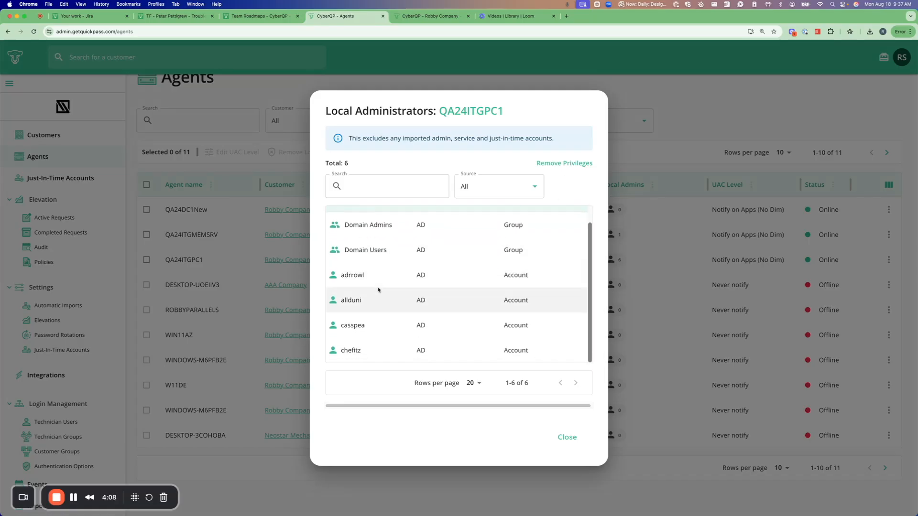
{"action": "scroll", "coordinate": [401, 308], "scroll_direction": "up", "scroll_amount": 1}
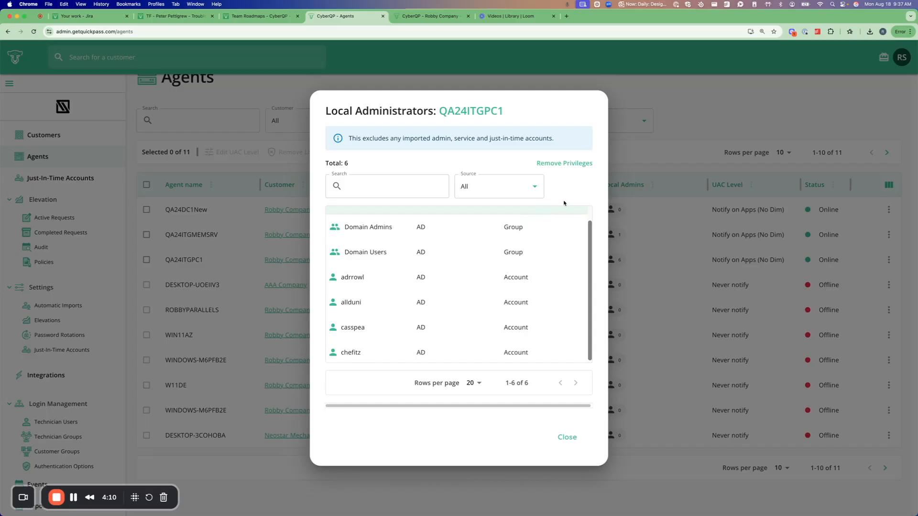
{"action": "scroll", "coordinate": [412, 279], "scroll_direction": "up", "scroll_amount": 1}
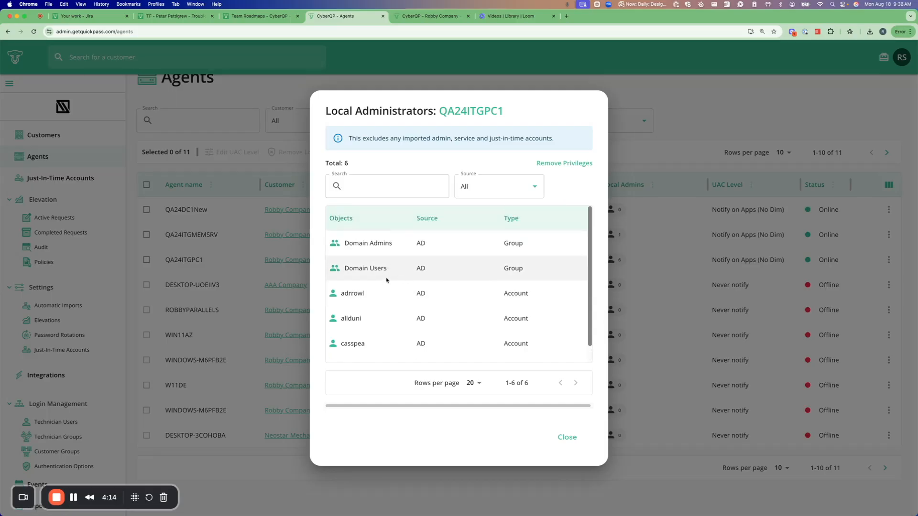
Start removing privileges on QA24ITGPC1 and select the Domain Users group and all four individual AD accounts, leaving Domain Admins unselected.
{"action": "left_click", "coordinate": [559, 167]}
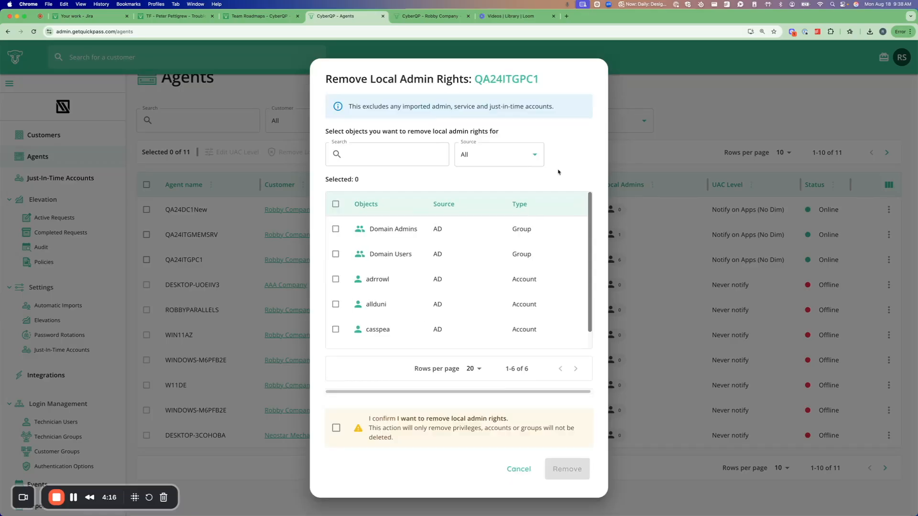
{"action": "scroll", "coordinate": [356, 272], "scroll_direction": "down", "scroll_amount": 1}
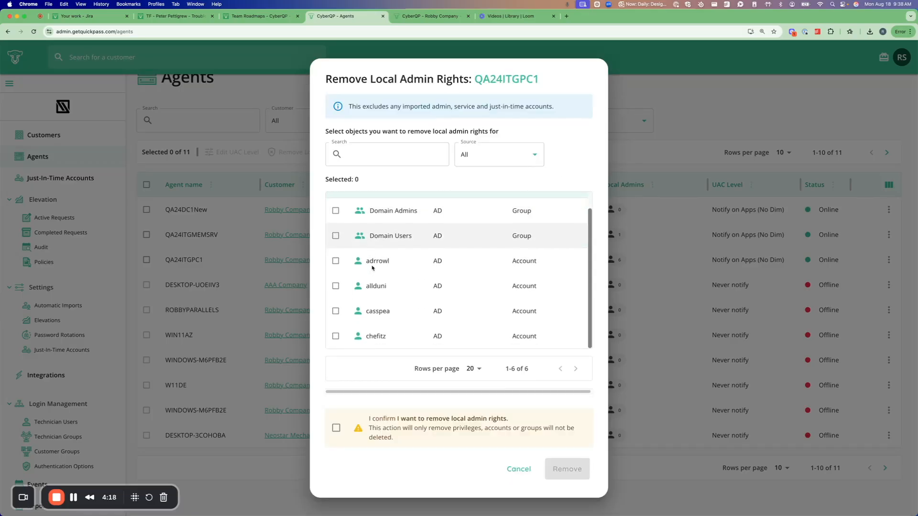
{"action": "left_click", "coordinate": [336, 262]}
{"action": "left_click", "coordinate": [336, 286]}
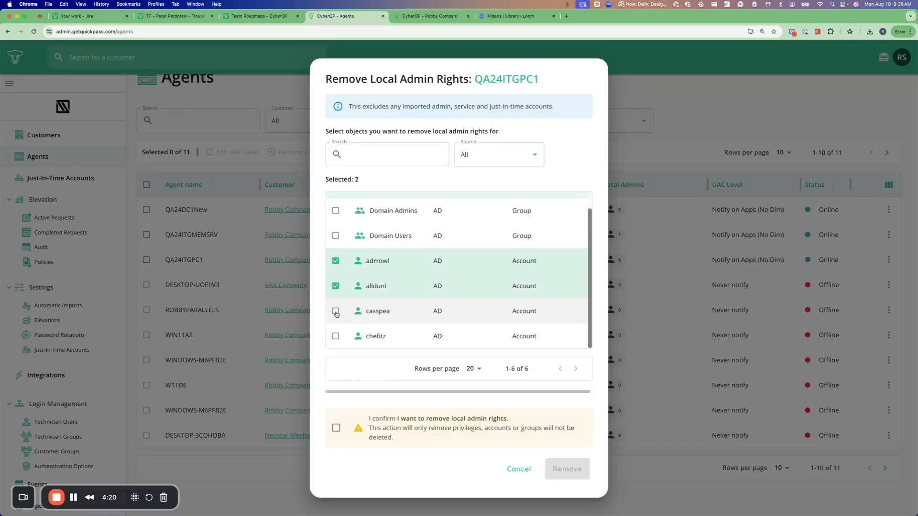
{"action": "scroll", "coordinate": [365, 292], "scroll_direction": "up", "scroll_amount": 1}
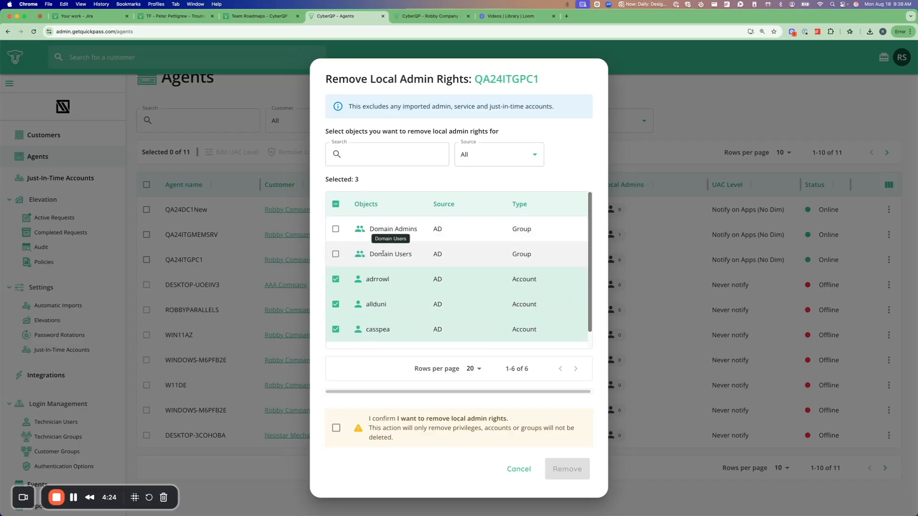
{"action": "left_click", "coordinate": [336, 254]}
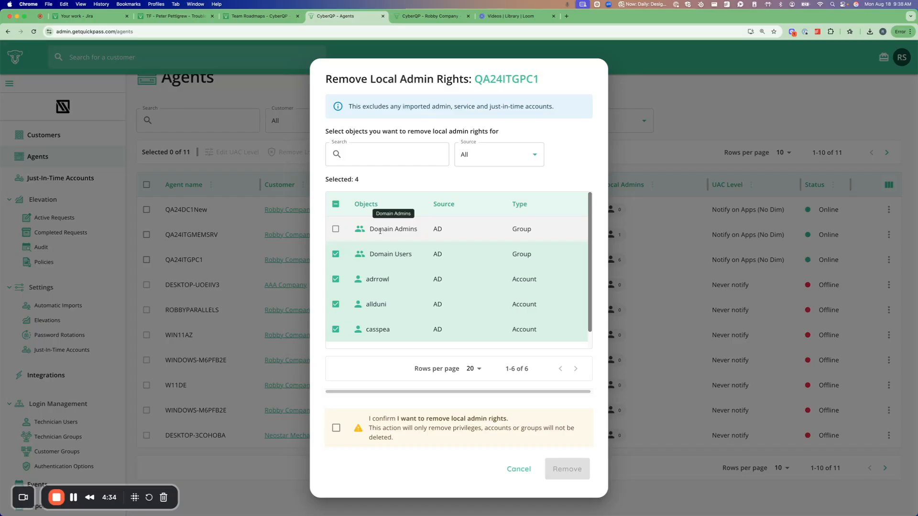
{"action": "scroll", "coordinate": [351, 289], "scroll_direction": "down", "scroll_amount": 1}
{"action": "left_click", "coordinate": [337, 337]}
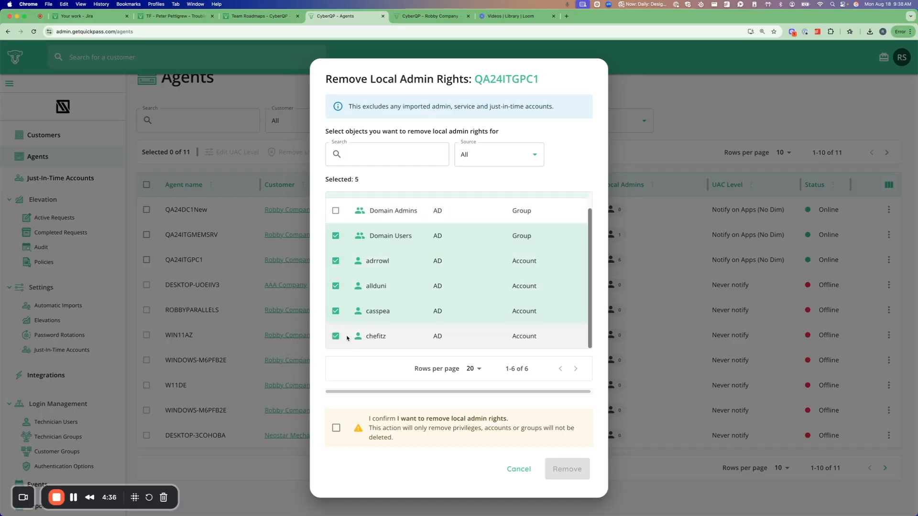
{"action": "scroll", "coordinate": [377, 322], "scroll_direction": "up", "scroll_amount": 1}
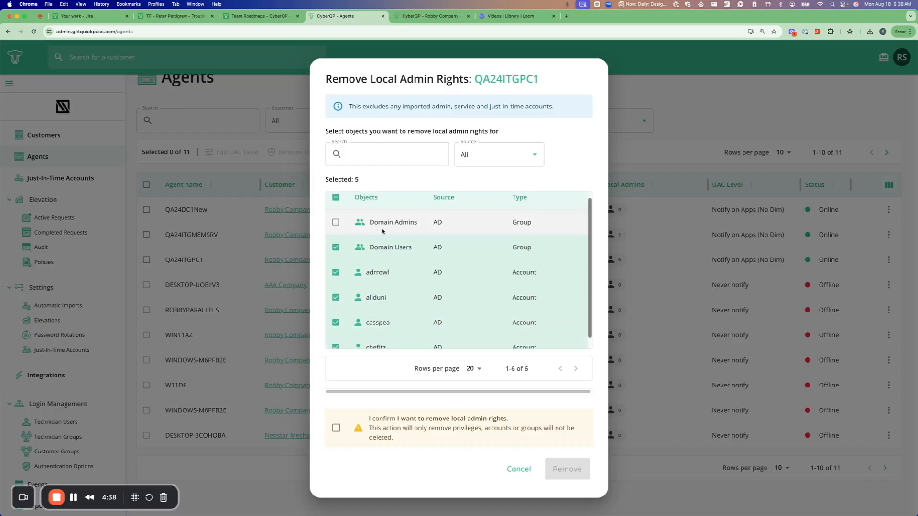
{"action": "scroll", "coordinate": [457, 302], "scroll_direction": "down", "scroll_amount": 1}
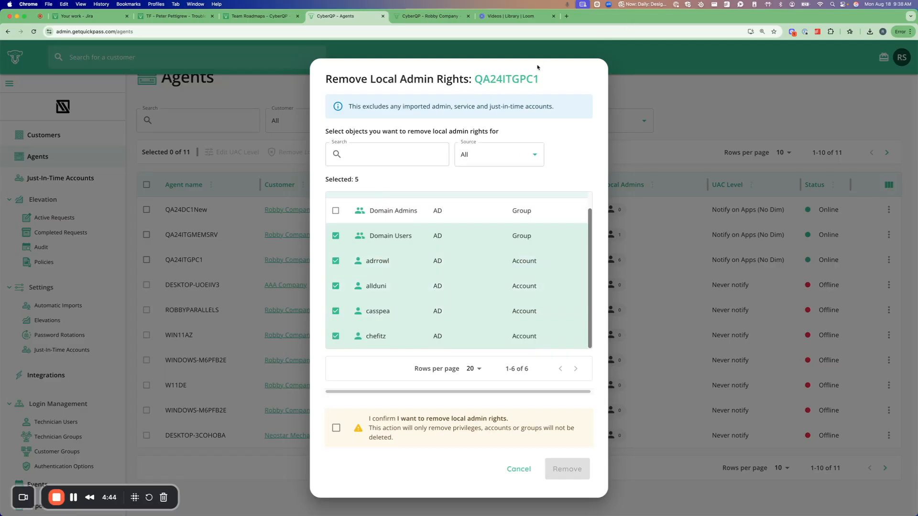
Switch to the ConnectWise Control session on QA24ITGPC1, open the local Administrators group's properties and examine its full member list.
{"action": "key", "text": "ctrl+Right"}
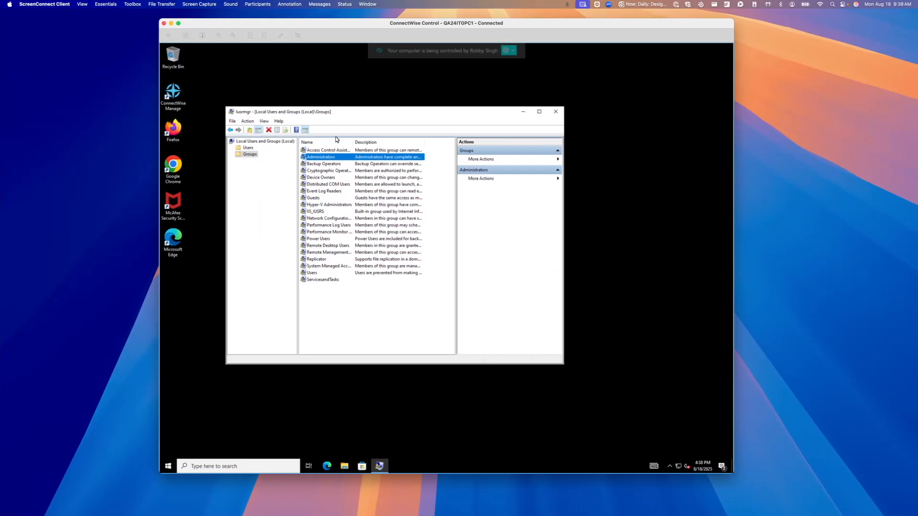
{"action": "double_click", "coordinate": [321, 157]}
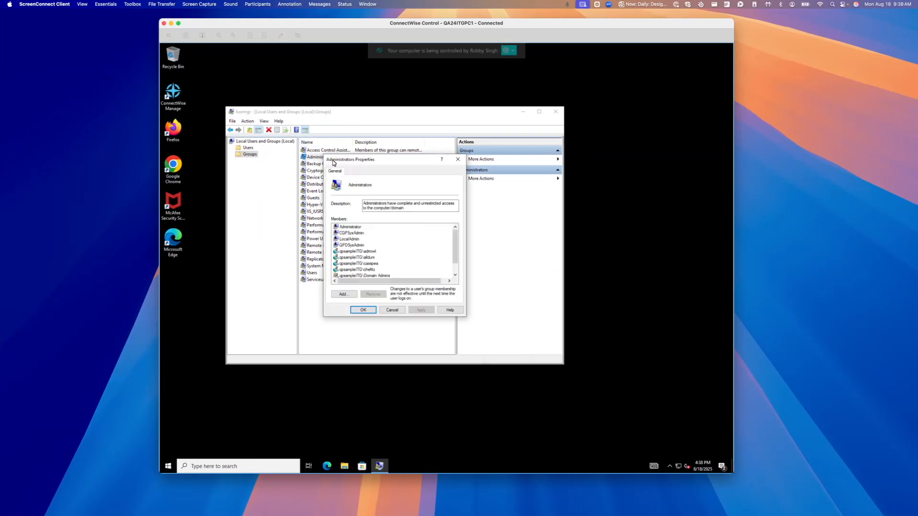
{"action": "left_click_drag", "start_coordinate": [454, 244], "coordinate": [455, 254]}
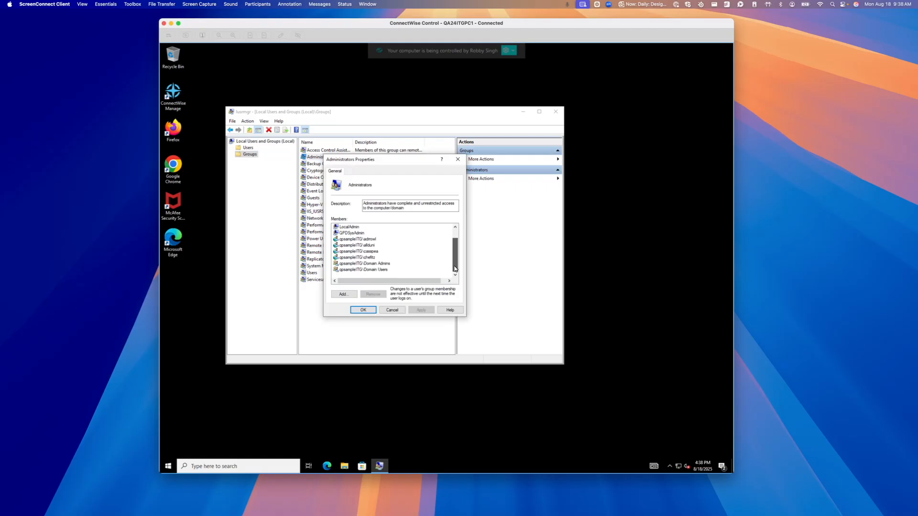
{"action": "left_click_drag", "start_coordinate": [456, 252], "coordinate": [456, 233]}
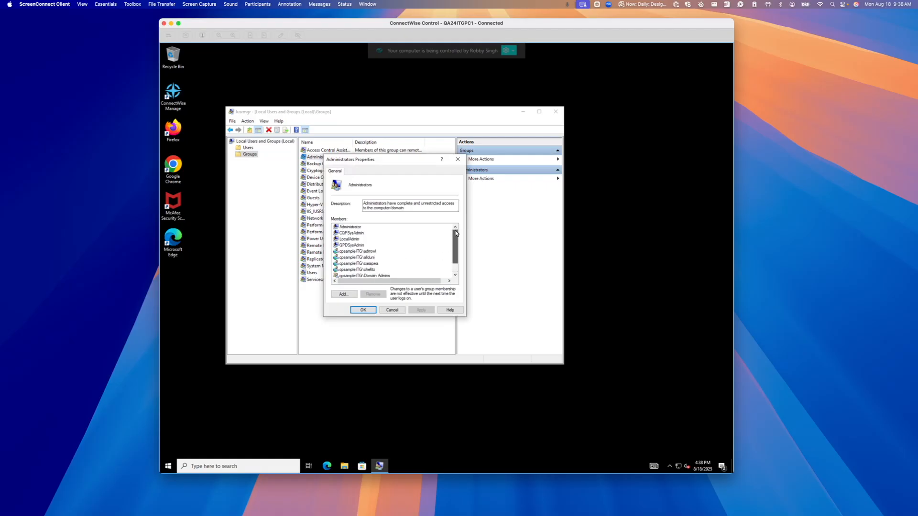
{"action": "scroll", "coordinate": [372, 250], "scroll_direction": "down", "scroll_amount": 1}
{"action": "scroll", "coordinate": [362, 245], "scroll_direction": "up", "scroll_amount": 1}
{"action": "scroll", "coordinate": [358, 258], "scroll_direction": "down", "scroll_amount": 1}
{"action": "left_click", "coordinate": [358, 258]}
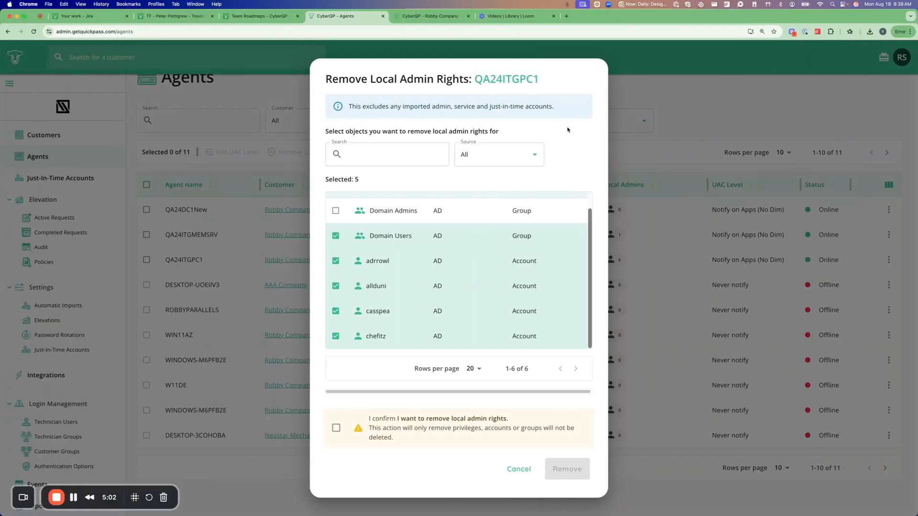
Return to the CyberQP Agents page, confirm the removal and remove local admin rights for the selected group and accounts.
{"action": "scroll", "coordinate": [436, 275], "scroll_direction": "up", "scroll_amount": 1}
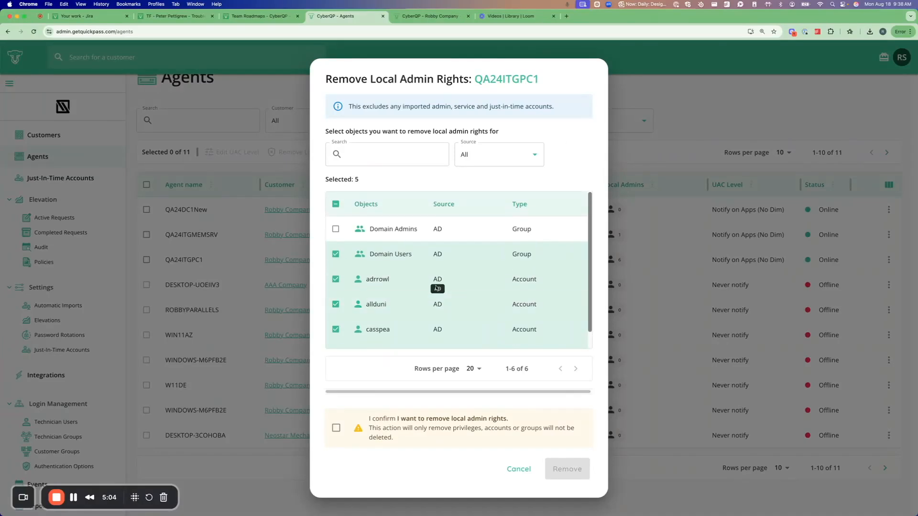
{"action": "scroll", "coordinate": [336, 288], "scroll_direction": "down", "scroll_amount": 1}
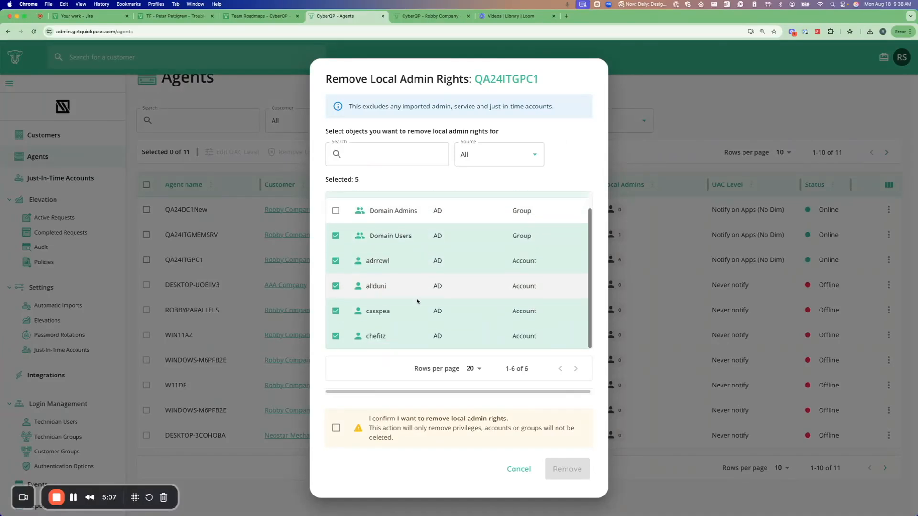
{"action": "left_click", "coordinate": [337, 429]}
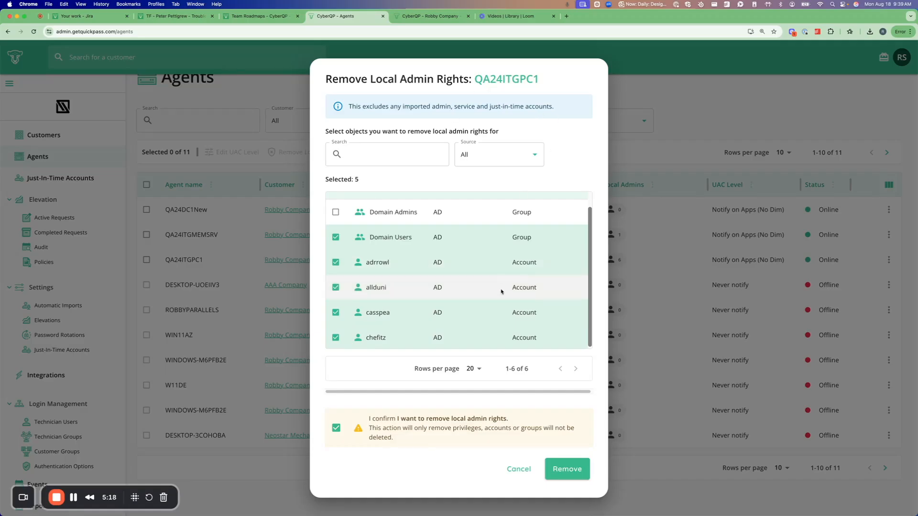
{"action": "left_click", "coordinate": [568, 470]}
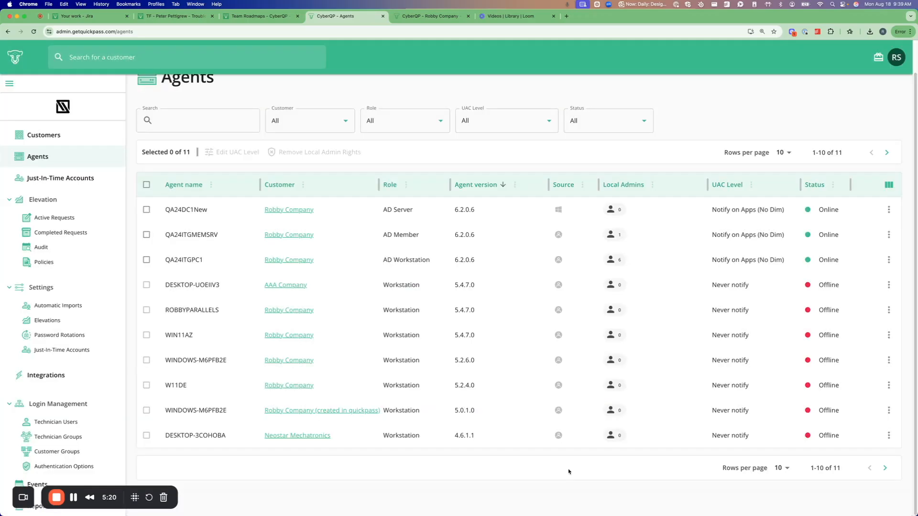
Reload the Agents page, check which objects remain in QA24ITGPC1's local administrators list and close it.
{"action": "scroll", "coordinate": [354, 250], "scroll_direction": "up", "scroll_amount": 2}
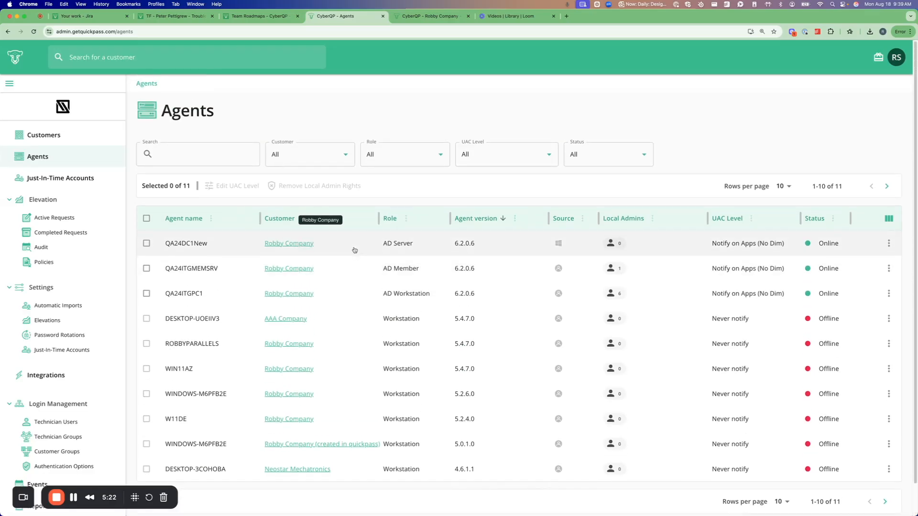
{"action": "left_click", "coordinate": [33, 32]}
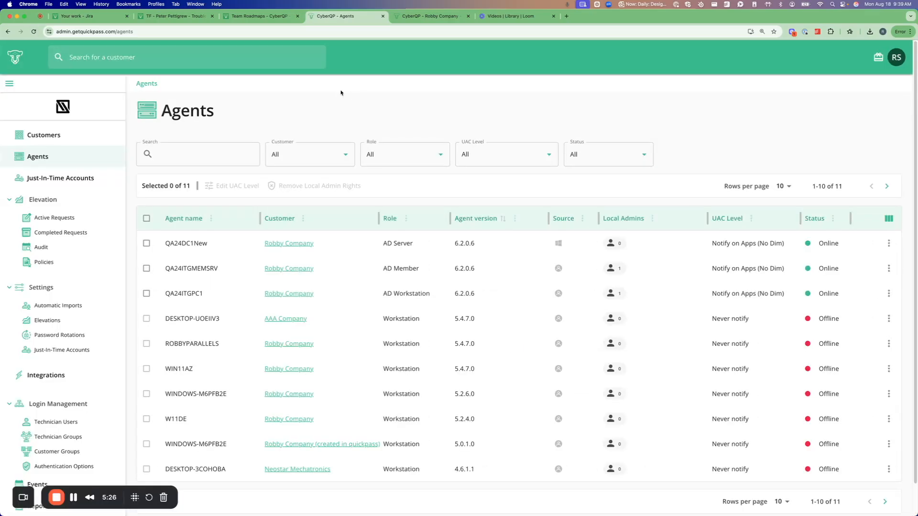
{"action": "left_click", "coordinate": [614, 294]}
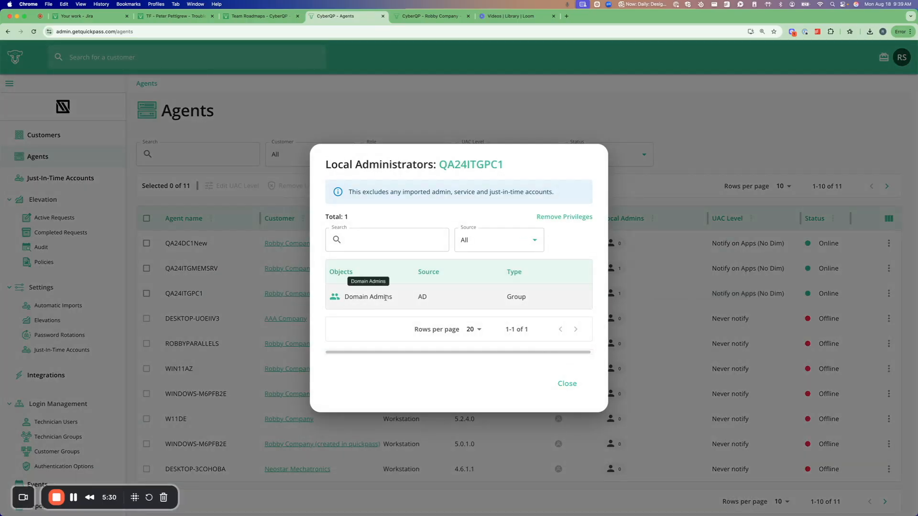
{"action": "left_click_drag", "start_coordinate": [393, 300], "coordinate": [344, 298]}
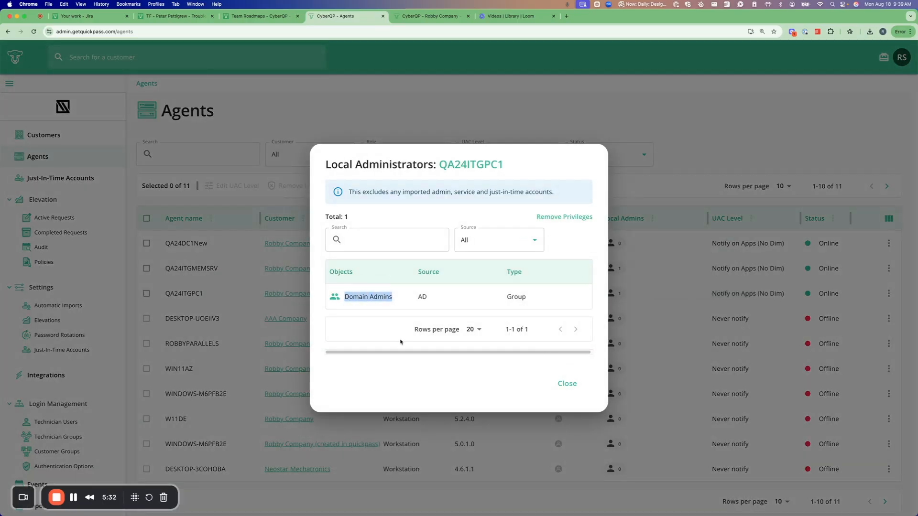
{"action": "left_click", "coordinate": [401, 341]}
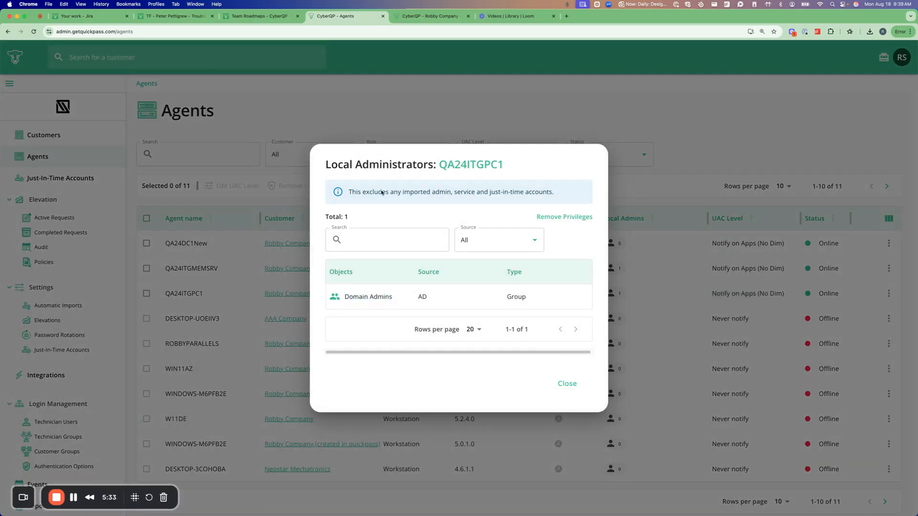
{"action": "left_click", "coordinate": [566, 388]}
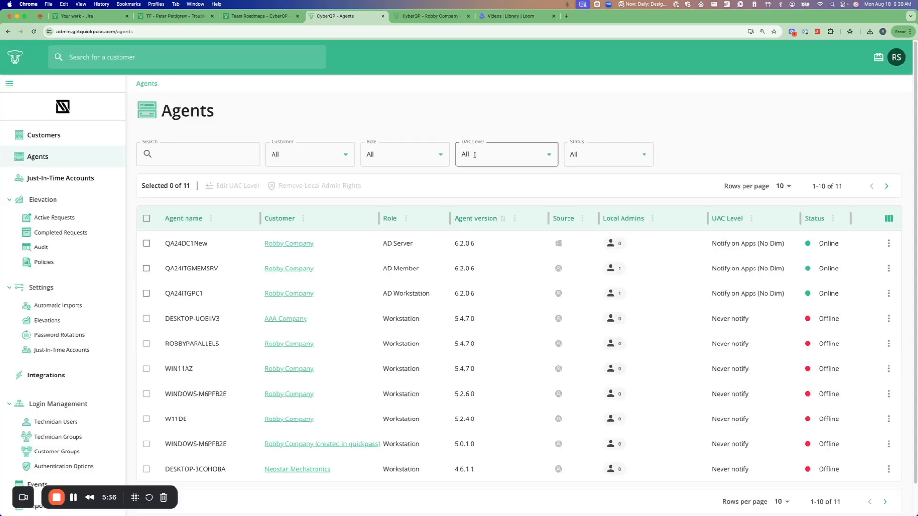
Switch to the ConnectWise Control session, reopen the local Administrators group's properties and examine the remaining domain and local members.
{"action": "key", "text": "ctrl+Right"}
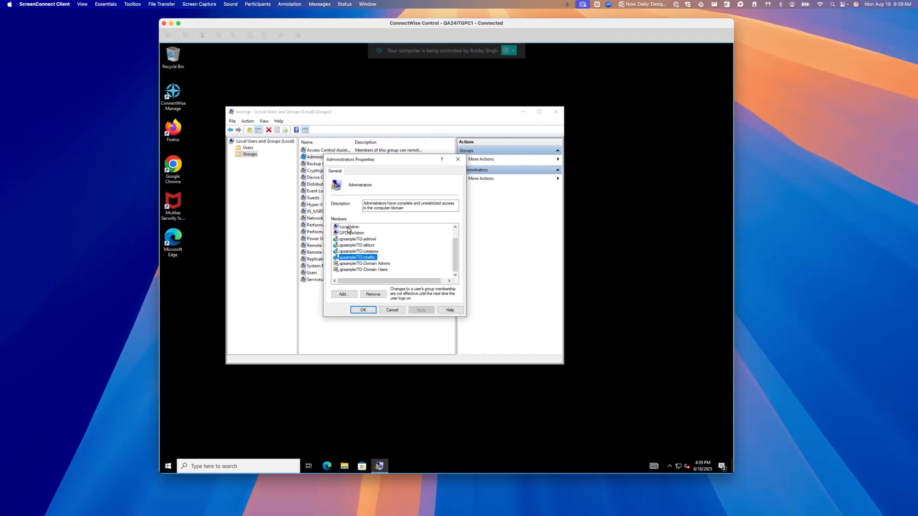
{"action": "left_click", "coordinate": [392, 310]}
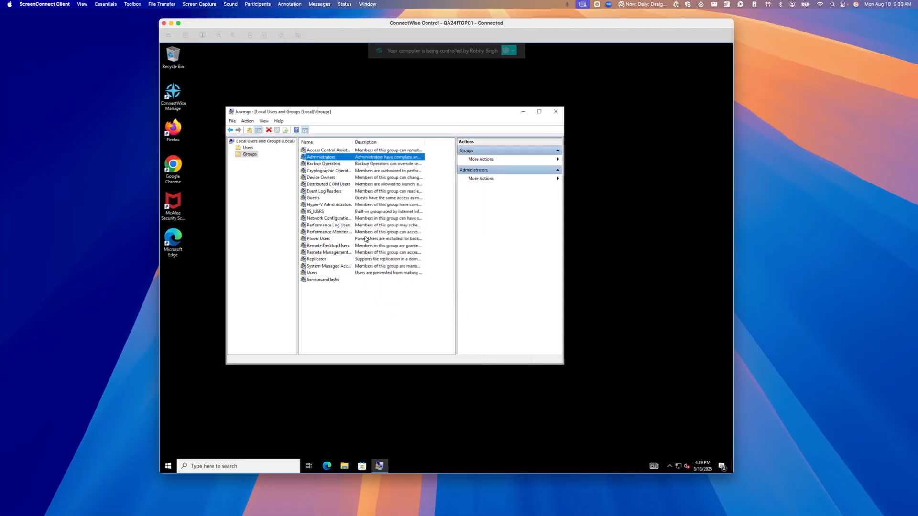
{"action": "double_click", "coordinate": [321, 158]}
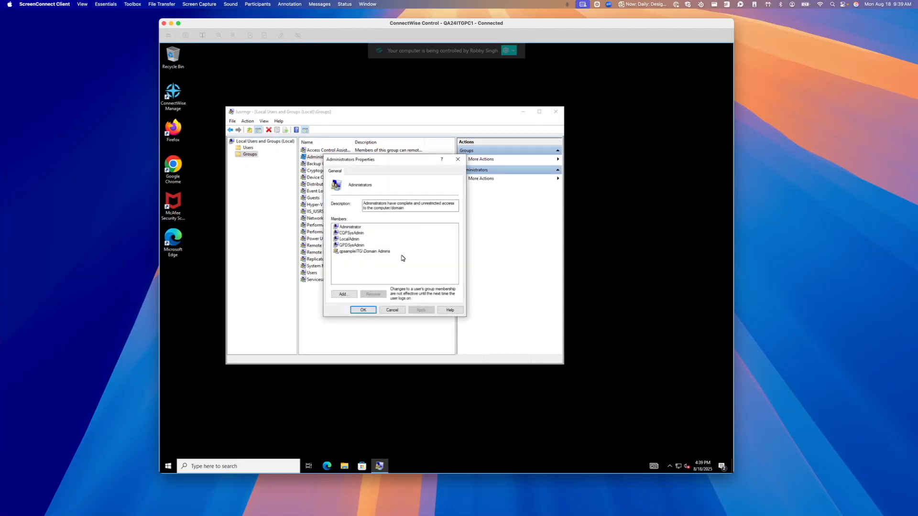
{"action": "left_click", "coordinate": [371, 253]}
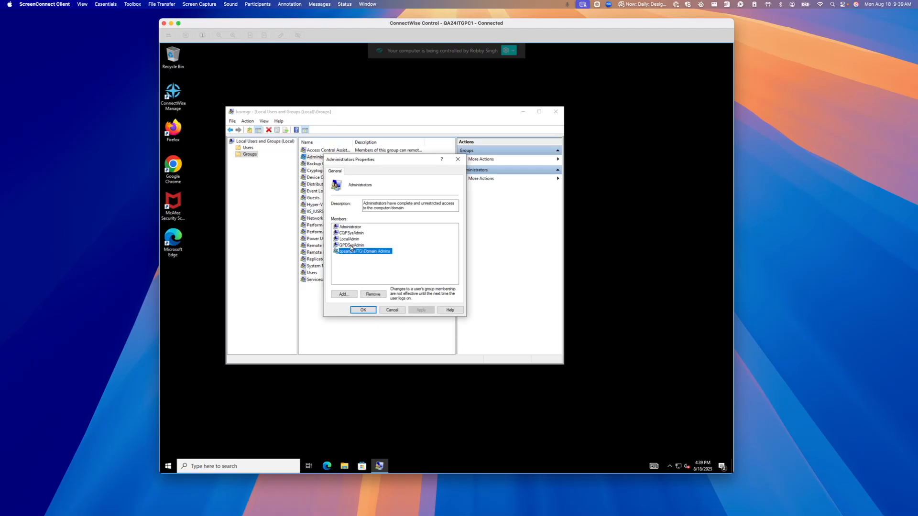
{"action": "left_click", "coordinate": [352, 244]}
{"action": "left_click", "coordinate": [354, 239], "text": "ctrl"}
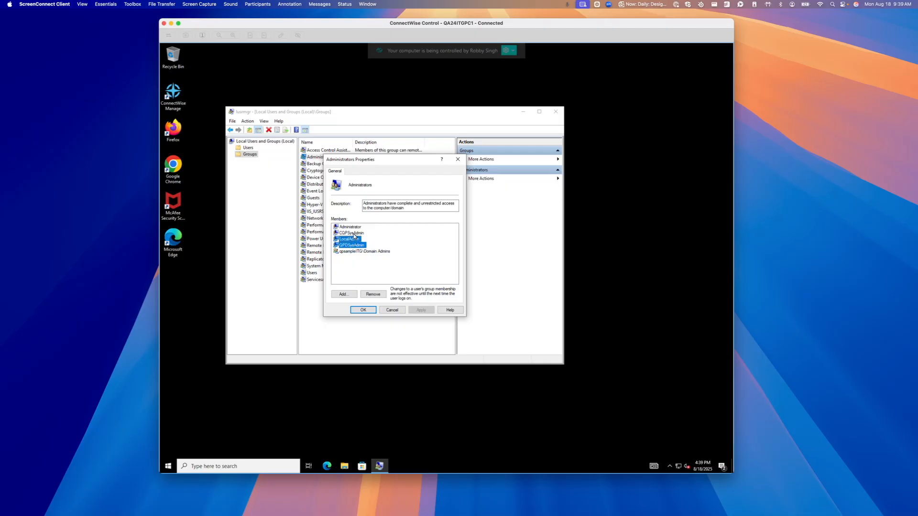
{"action": "left_click", "coordinate": [353, 265]}
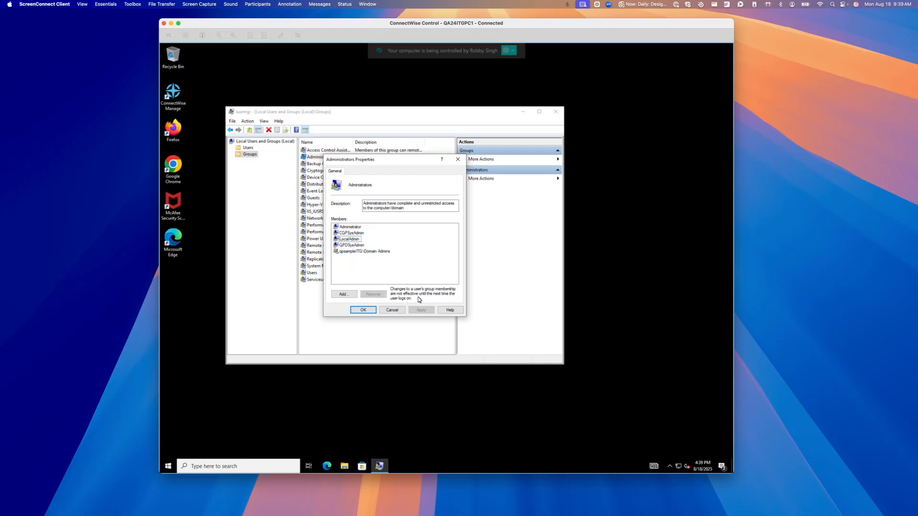
Close the Administrators group's properties, switch back to the CyberQP Agents page and review the listed agents.
{"action": "left_click", "coordinate": [362, 309]}
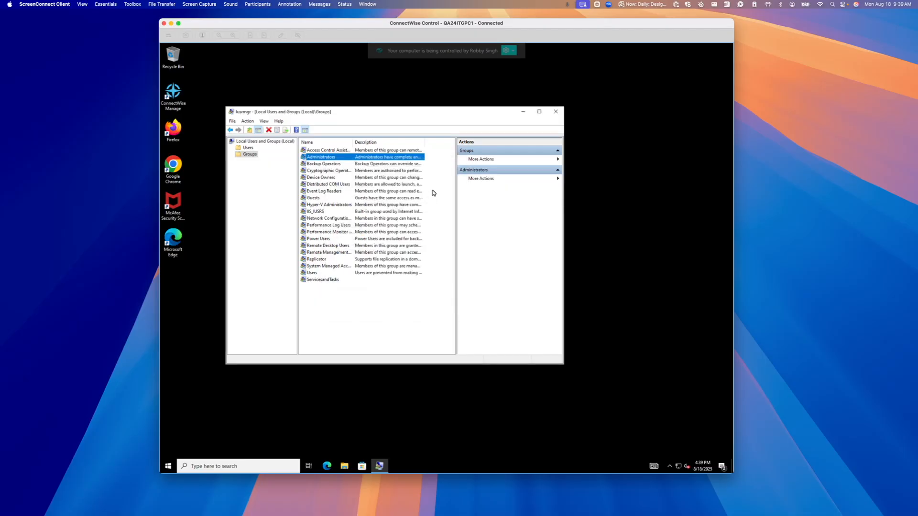
{"action": "key", "text": "ctrl+Left"}
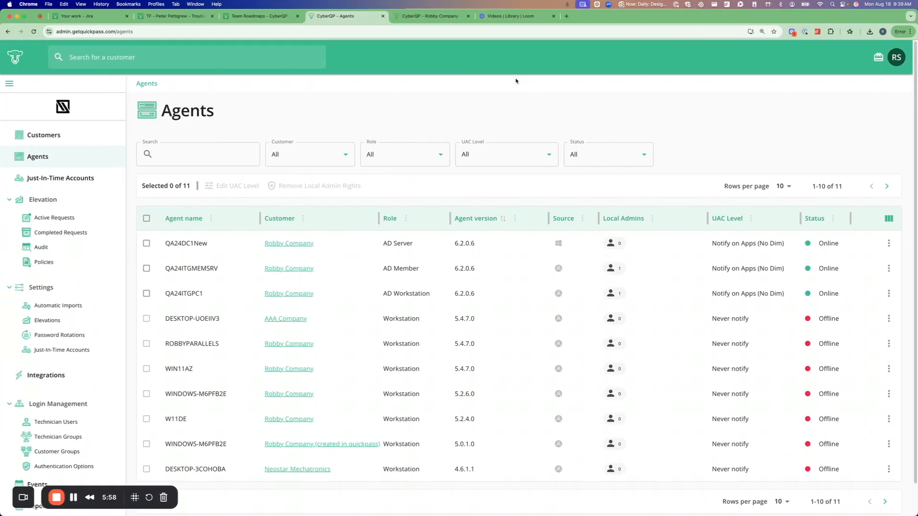
{"action": "scroll", "coordinate": [488, 257], "scroll_direction": "down", "scroll_amount": 2}
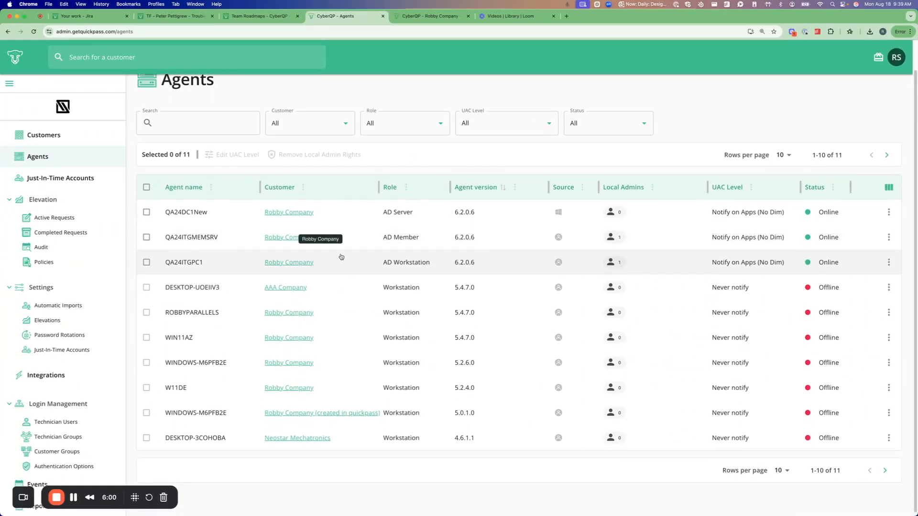
{"action": "scroll", "coordinate": [254, 244], "scroll_direction": "up", "scroll_amount": 2}
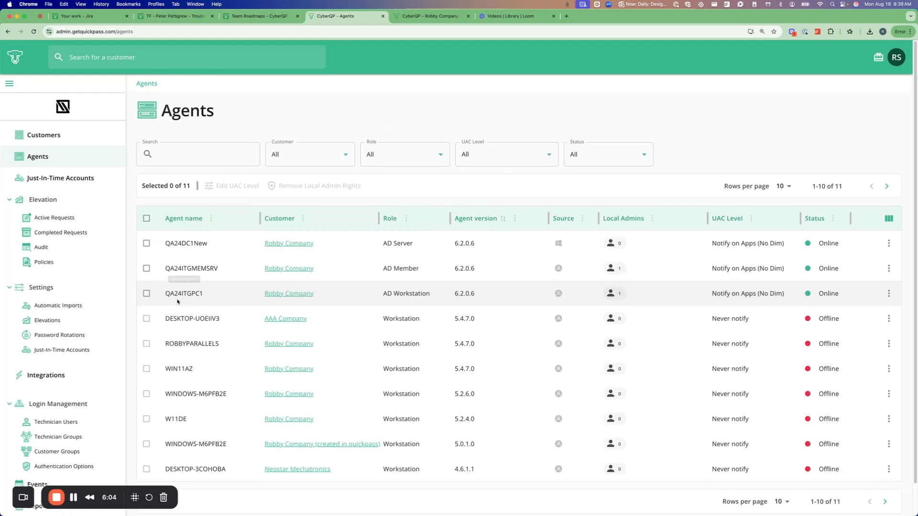
{"action": "scroll", "coordinate": [368, 260], "scroll_direction": "down", "scroll_amount": 1}
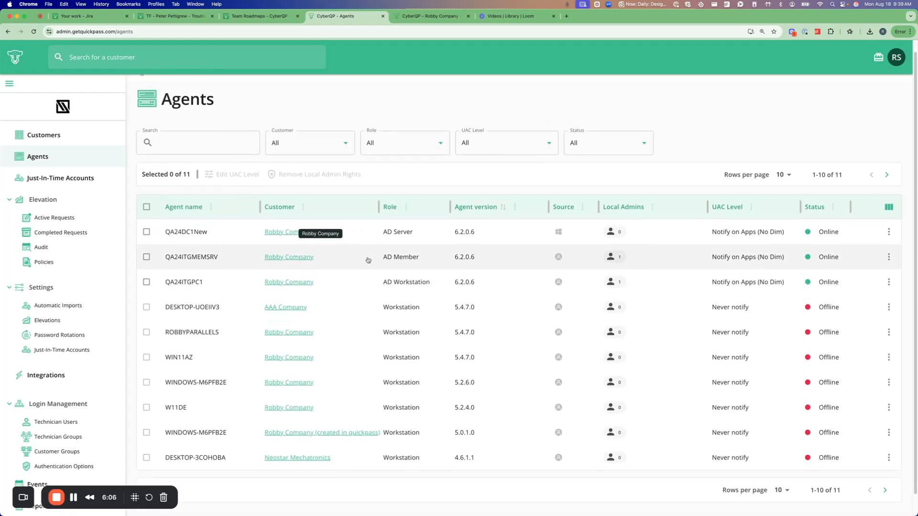
Filter the agents by customer Robby Company and start removing local admin rights for QA24DC1New, QA24ITGMEMSRV and QA24ITGPC1.
{"action": "left_click", "coordinate": [301, 139]}
{"action": "type", "text": "robby"}
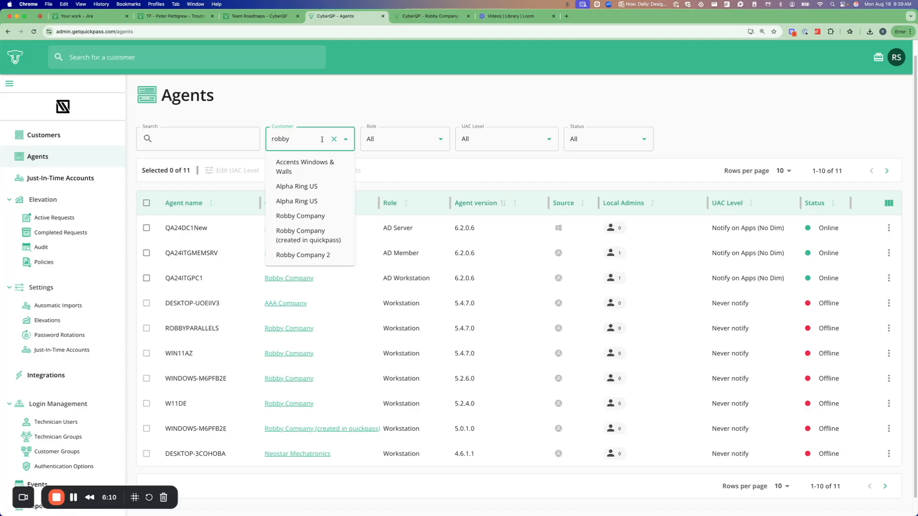
{"action": "left_click", "coordinate": [300, 215]}
{"action": "left_click", "coordinate": [147, 243]}
{"action": "left_click", "coordinate": [147, 268]}
{"action": "left_click", "coordinate": [147, 292]}
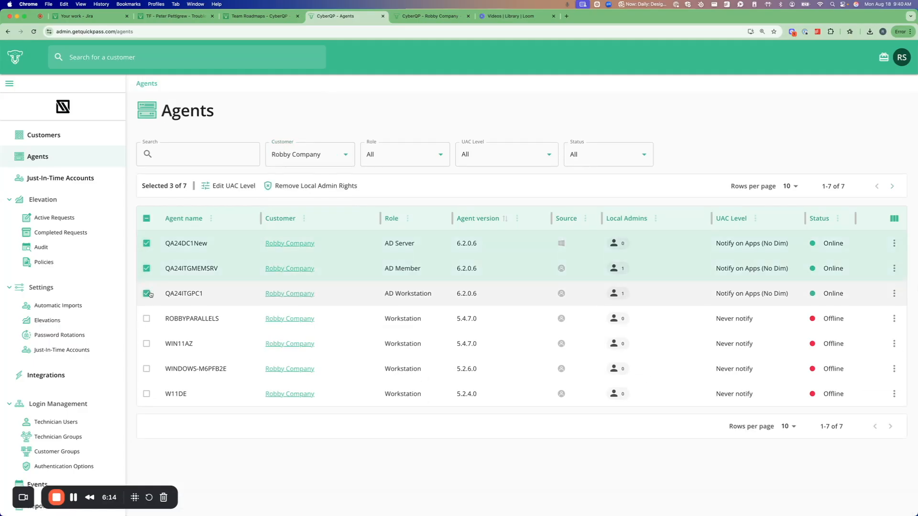
{"action": "left_click", "coordinate": [303, 188]}
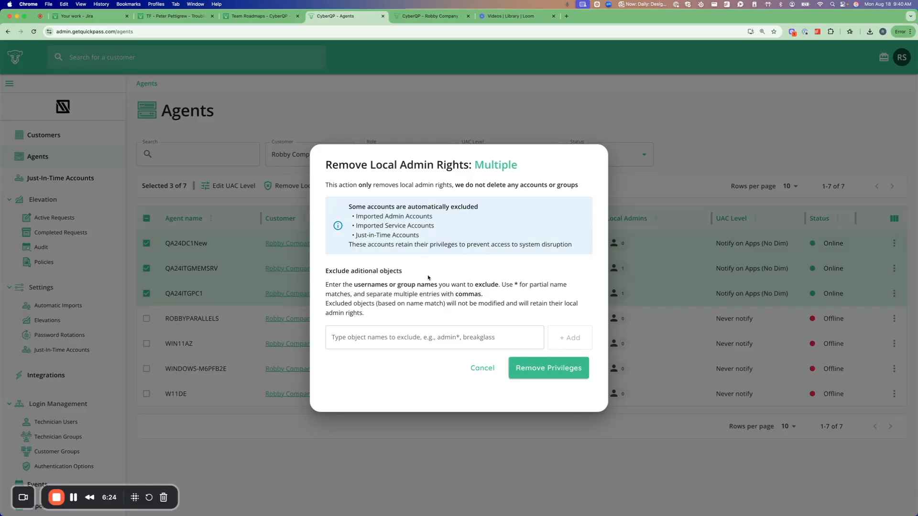
Add sysadmin, breakglassadmin and the wildcard pattern *_JIT* to the objects excluded from the local admin rights removal.
{"action": "left_click", "coordinate": [362, 340]}
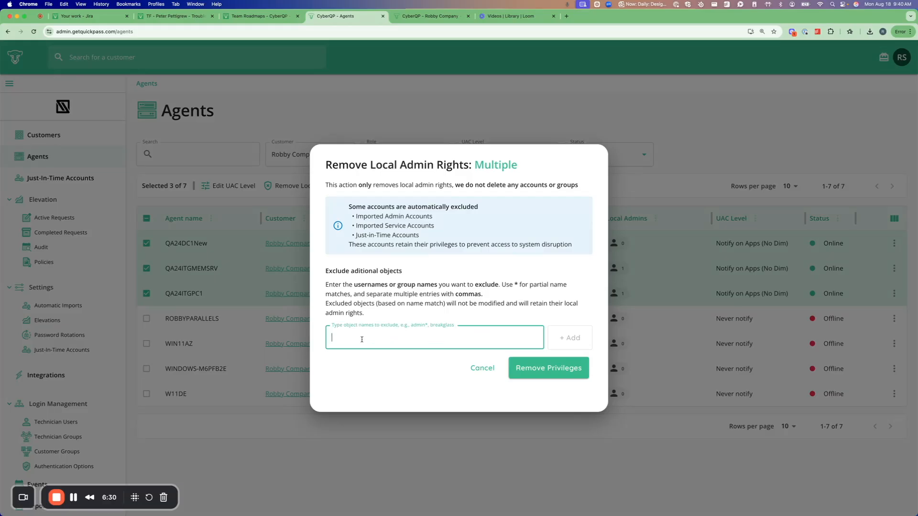
{"action": "type", "text": "sysadmin"}
{"action": "left_click", "coordinate": [549, 332]}
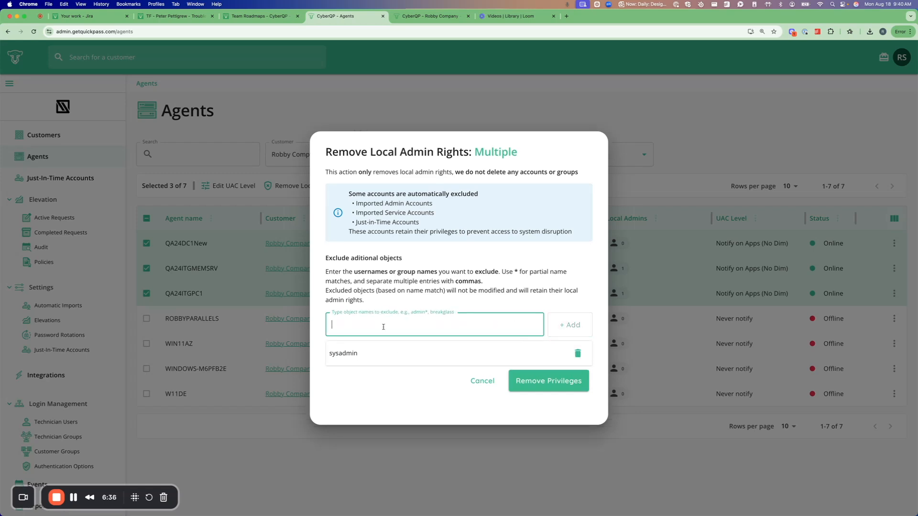
{"action": "type", "text": "breakglassadmin"}
{"action": "left_click", "coordinate": [570, 326]}
{"action": "left_click", "coordinate": [364, 314]}
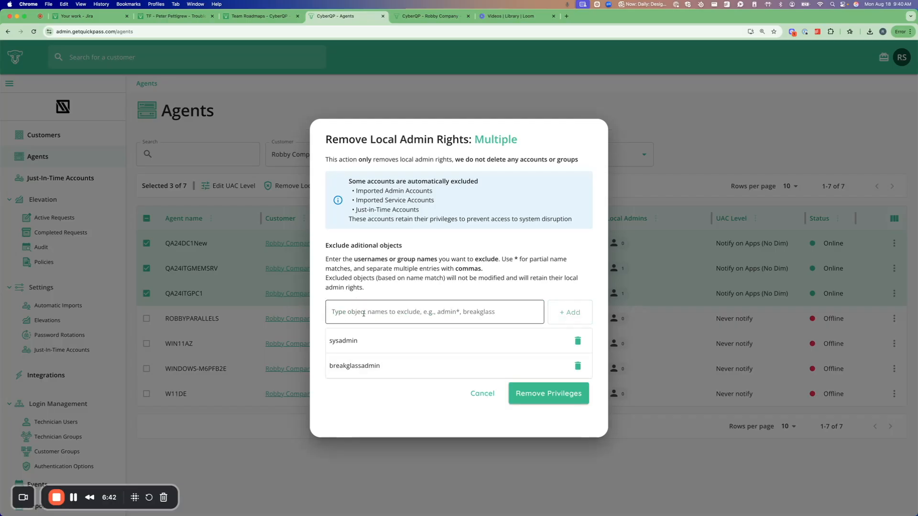
{"action": "left_click", "coordinate": [366, 311]}
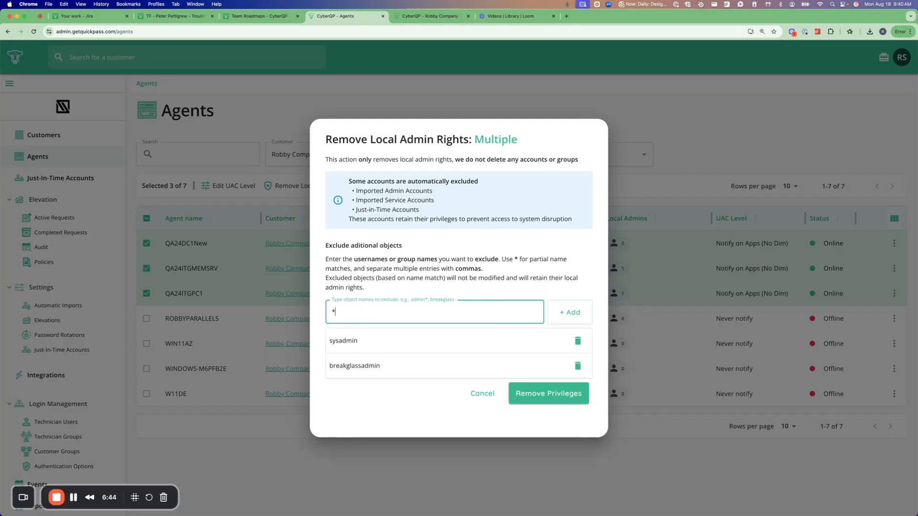
{"action": "type", "text": "*_JIT*"}
{"action": "left_click", "coordinate": [557, 316]}
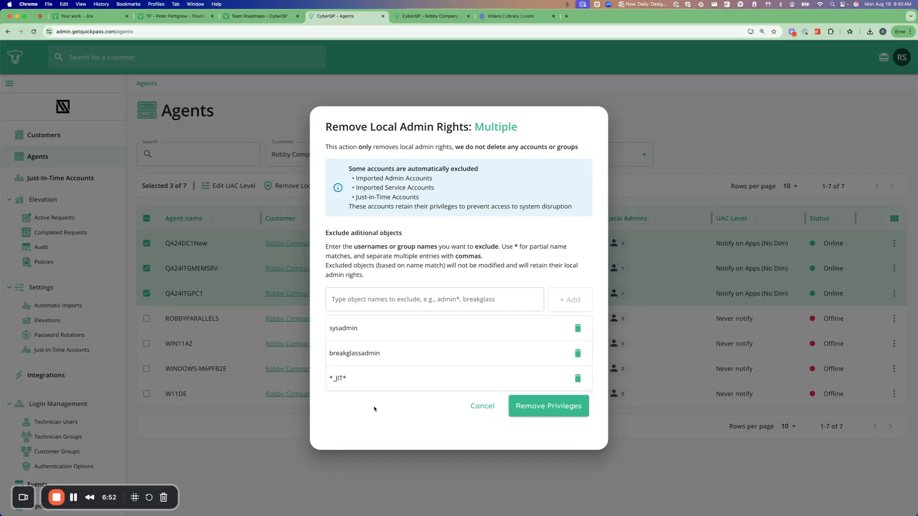
Read which account types are automatically excluded from the removal: imported admin, imported service and Just-in-Time accounts.
{"action": "left_click_drag", "start_coordinate": [356, 178], "coordinate": [433, 188]}
{"action": "triple_click", "coordinate": [375, 197]}
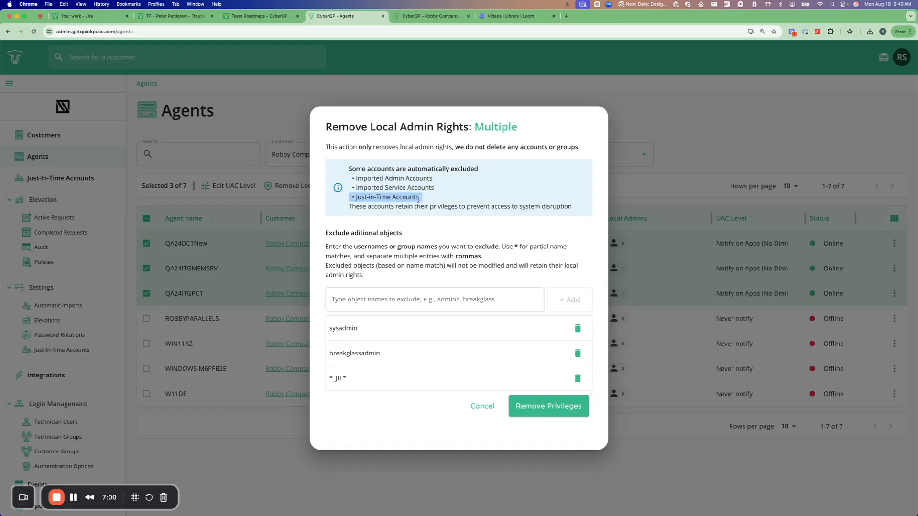
{"action": "left_click", "coordinate": [415, 221]}
{"action": "left_click_drag", "start_coordinate": [417, 198], "coordinate": [355, 180]}
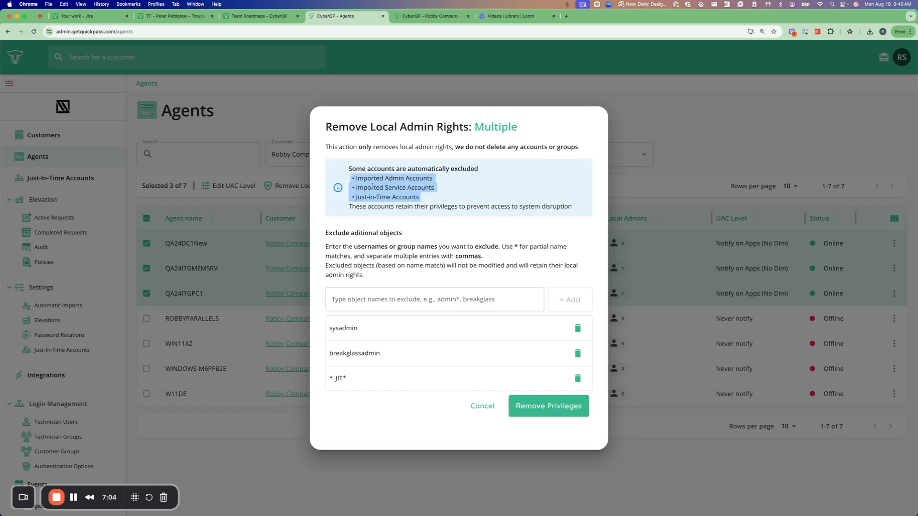
{"action": "left_click", "coordinate": [373, 187]}
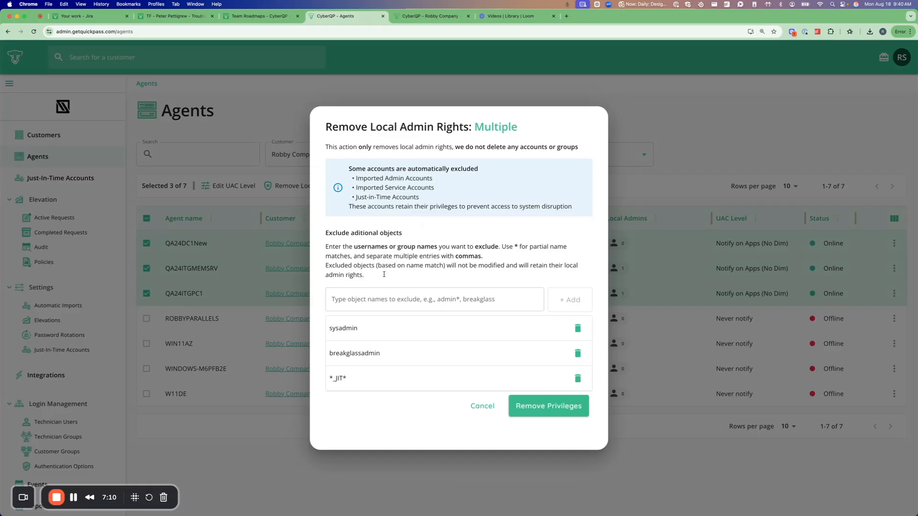
Remove the privileges, check the selected agents and excluded usernames in the summary, and confirm the removal.
{"action": "left_click", "coordinate": [536, 411]}
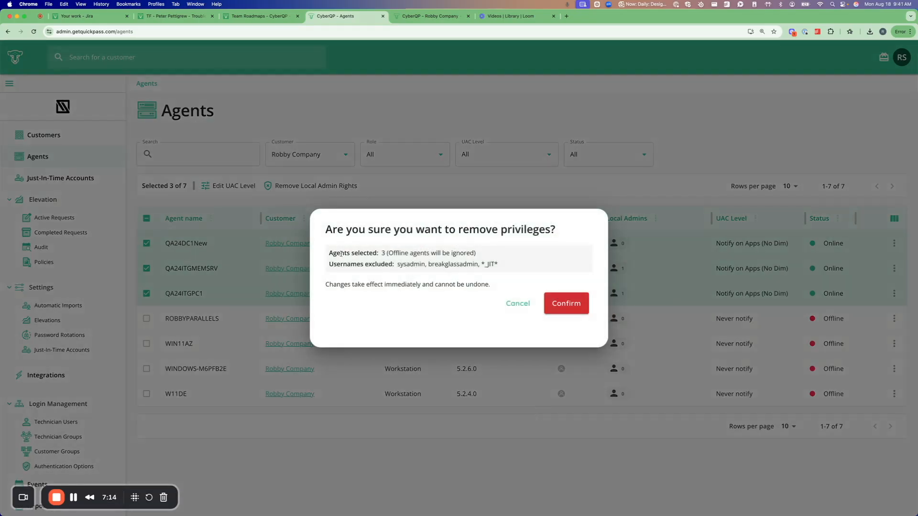
{"action": "left_click_drag", "start_coordinate": [381, 253], "coordinate": [387, 253]}
{"action": "left_click_drag", "start_coordinate": [394, 264], "coordinate": [499, 265]}
{"action": "left_click", "coordinate": [447, 280]}
{"action": "left_click", "coordinate": [569, 304]}
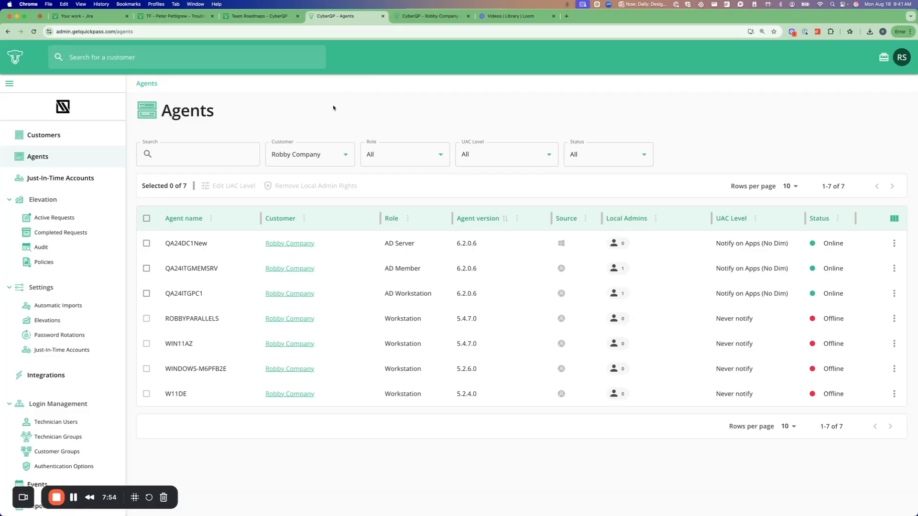
Clear the customer filter and check the local admin counts of the three online agents.
{"action": "left_click", "coordinate": [334, 154]}
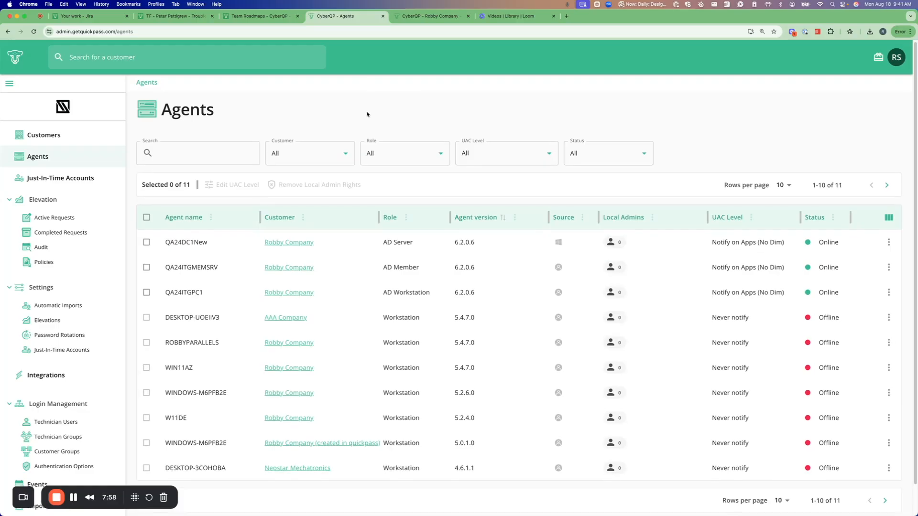
{"action": "scroll", "coordinate": [308, 194], "scroll_direction": "down", "scroll_amount": 2}
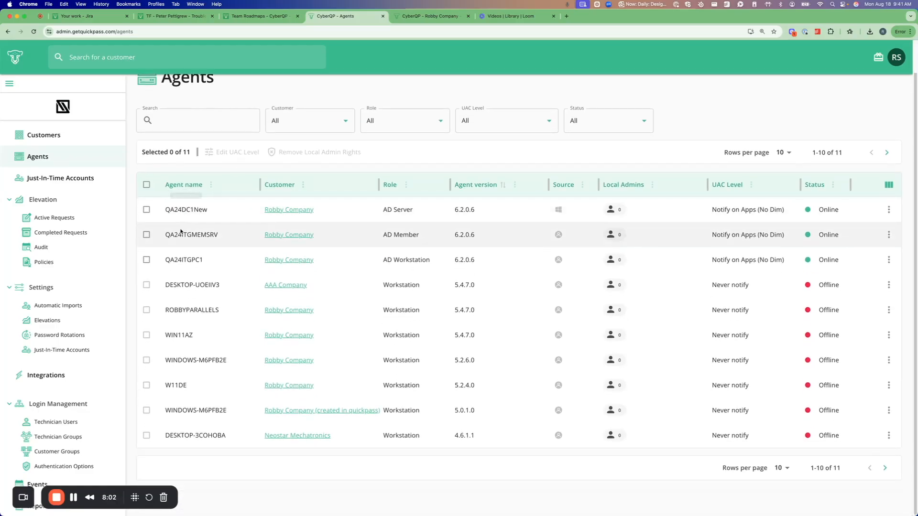
{"action": "scroll", "coordinate": [672, 213], "scroll_direction": "up", "scroll_amount": 2}
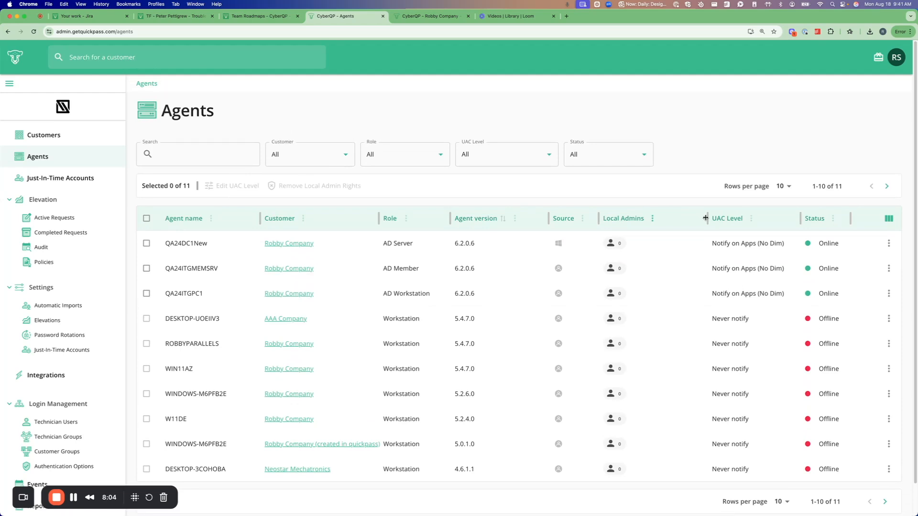
Resize the Local Admins column and examine the UAC level of each listed agent.
{"action": "left_click_drag", "start_coordinate": [708, 218], "coordinate": [731, 220]}
{"action": "left_click", "coordinate": [720, 143]}
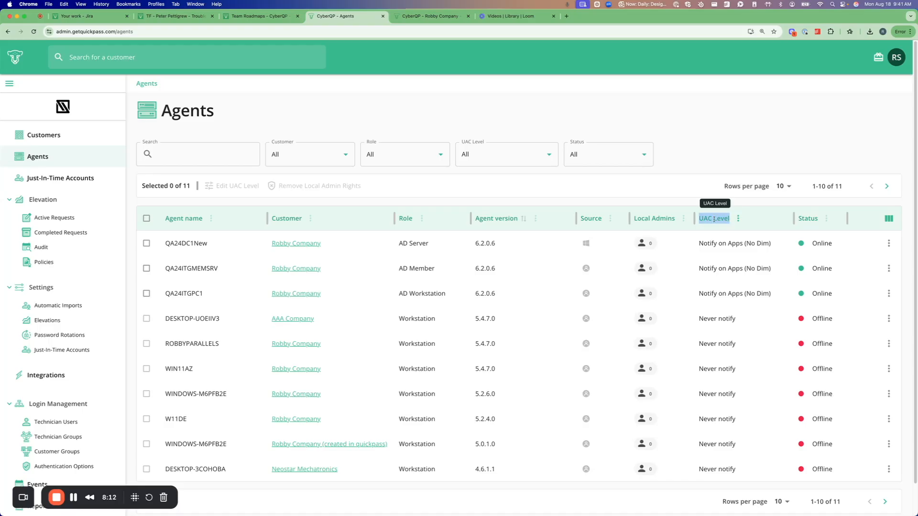
{"action": "left_click", "coordinate": [704, 130]}
{"action": "scroll", "coordinate": [704, 158], "scroll_direction": "down", "scroll_amount": 2}
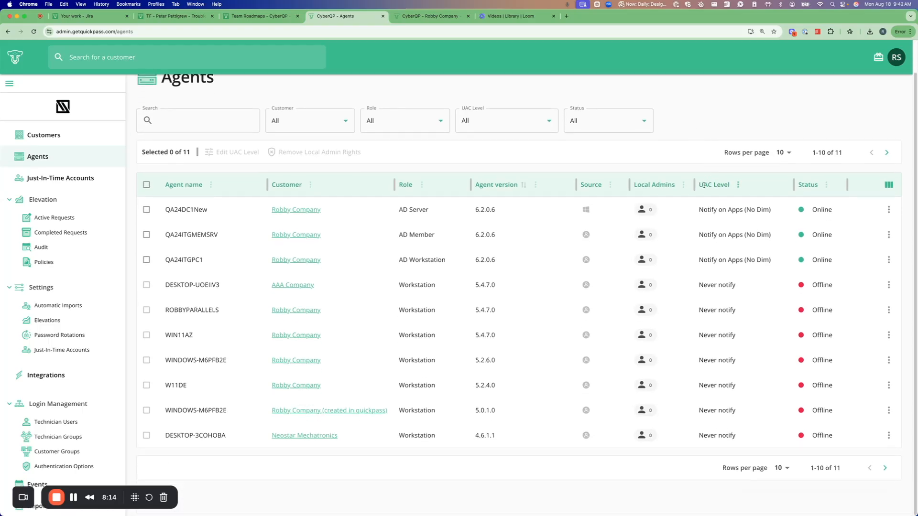
{"action": "left_click_drag", "start_coordinate": [699, 185], "coordinate": [732, 186]}
{"action": "left_click", "coordinate": [710, 118]}
{"action": "scroll", "coordinate": [707, 153], "scroll_direction": "up", "scroll_amount": 1}
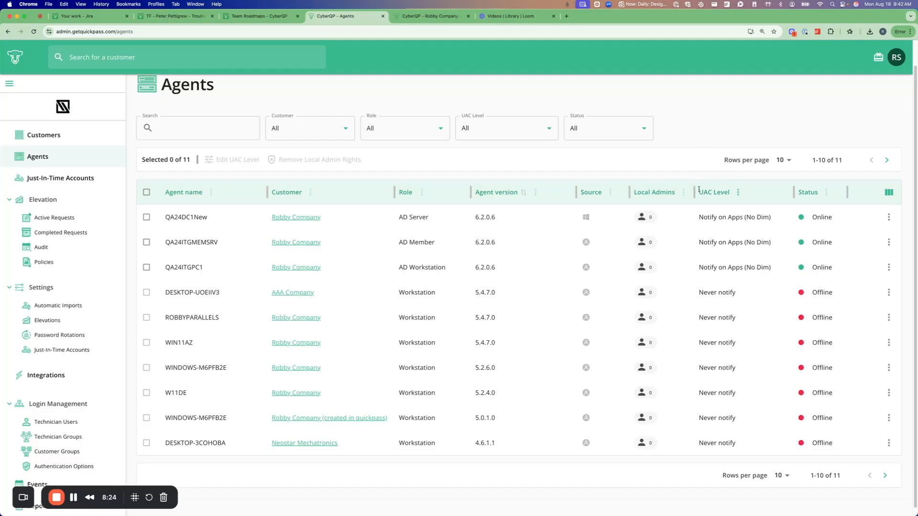
{"action": "left_click_drag", "start_coordinate": [699, 191], "coordinate": [729, 193]}
{"action": "left_click", "coordinate": [697, 132]}
{"action": "scroll", "coordinate": [709, 200], "scroll_direction": "up", "scroll_amount": 1}
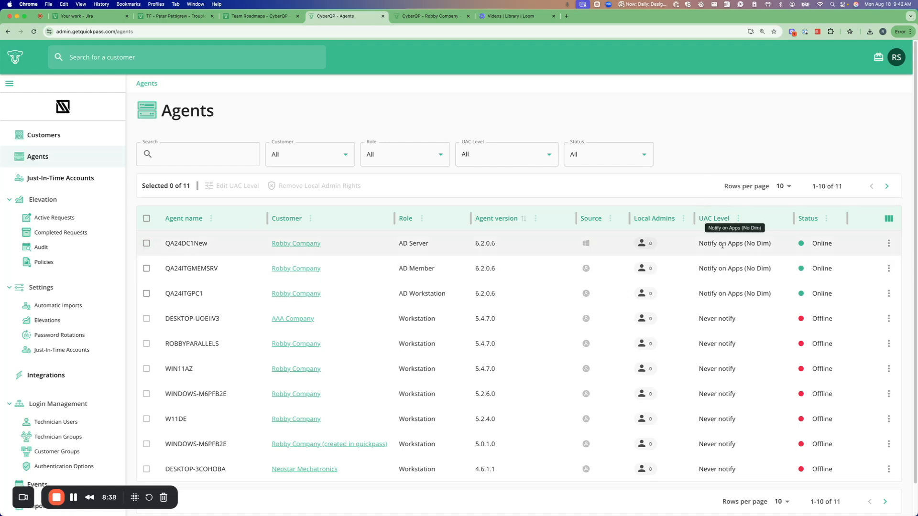
{"action": "scroll", "coordinate": [725, 251], "scroll_direction": "down", "scroll_amount": 1}
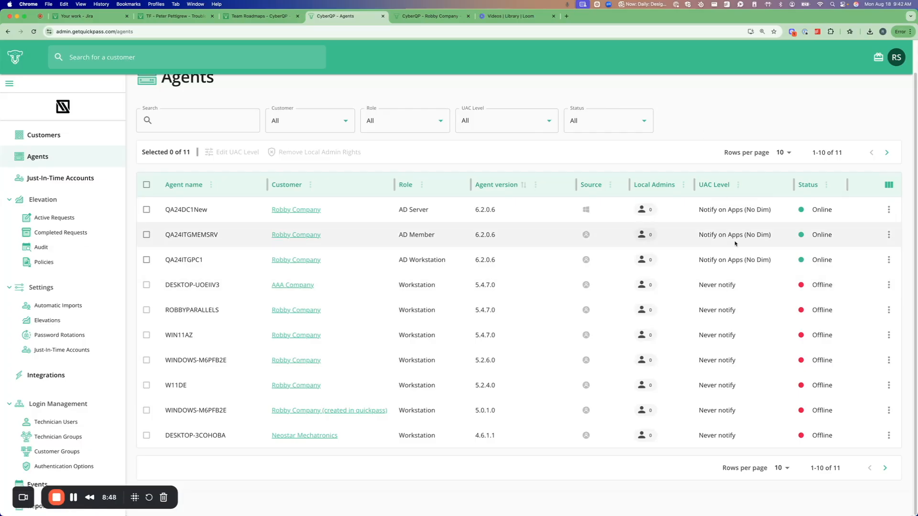
{"action": "scroll", "coordinate": [727, 225], "scroll_direction": "up", "scroll_amount": 1}
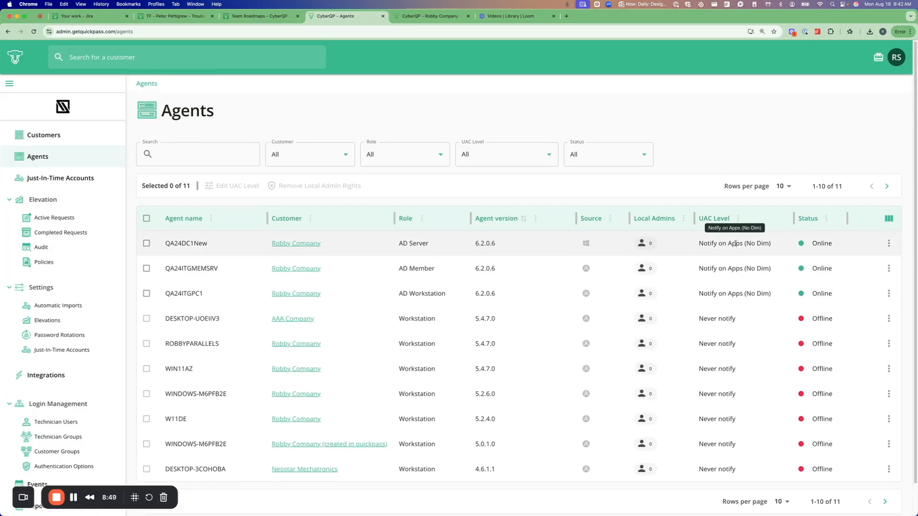
Set the UAC level of QA24DC1New, QA24ITGMEMSRV and QA24ITGPC1 to Always Notify after comparing the available levels, and save.
{"action": "left_click", "coordinate": [147, 244]}
{"action": "left_click", "coordinate": [146, 269]}
{"action": "left_click", "coordinate": [146, 294]}
{"action": "left_click", "coordinate": [226, 186]}
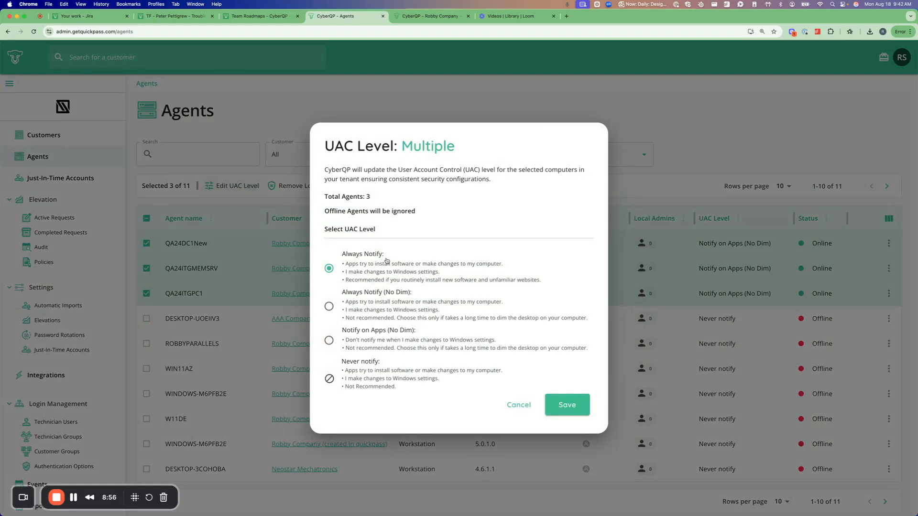
{"action": "left_click", "coordinate": [356, 306]}
{"action": "left_click", "coordinate": [356, 344]}
{"action": "left_click", "coordinate": [357, 320]}
{"action": "left_click", "coordinate": [359, 280]}
{"action": "left_click", "coordinate": [567, 407]}
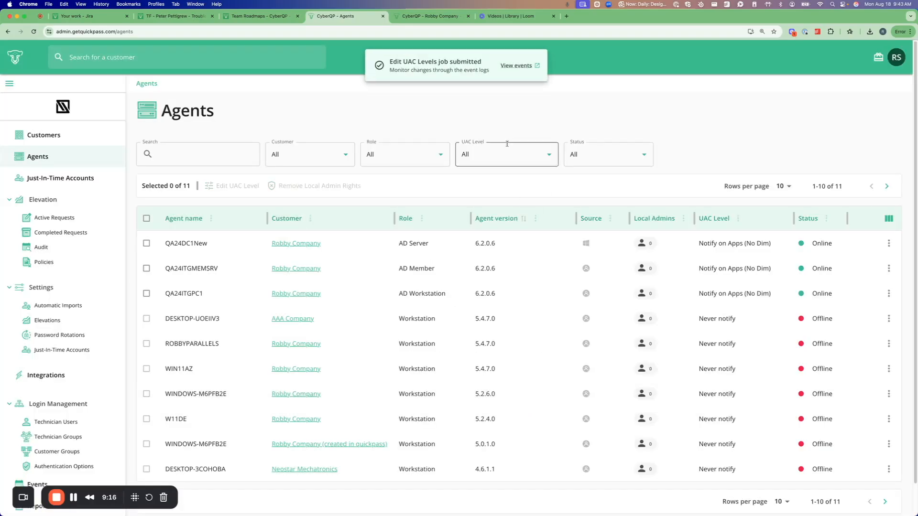
Reload the Agents page and check the UAC level of the three online agents.
{"action": "left_click", "coordinate": [34, 32]}
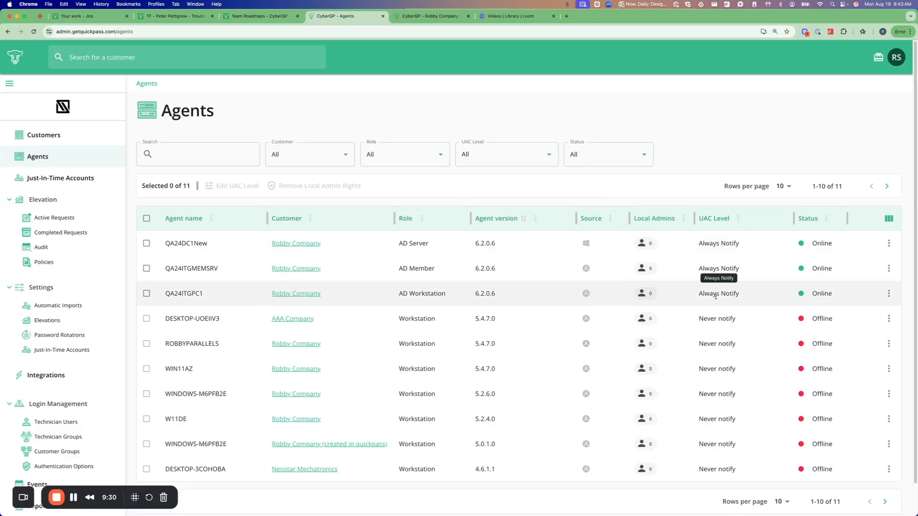
{"action": "triple_click", "coordinate": [713, 244]}
{"action": "left_click", "coordinate": [708, 113]}
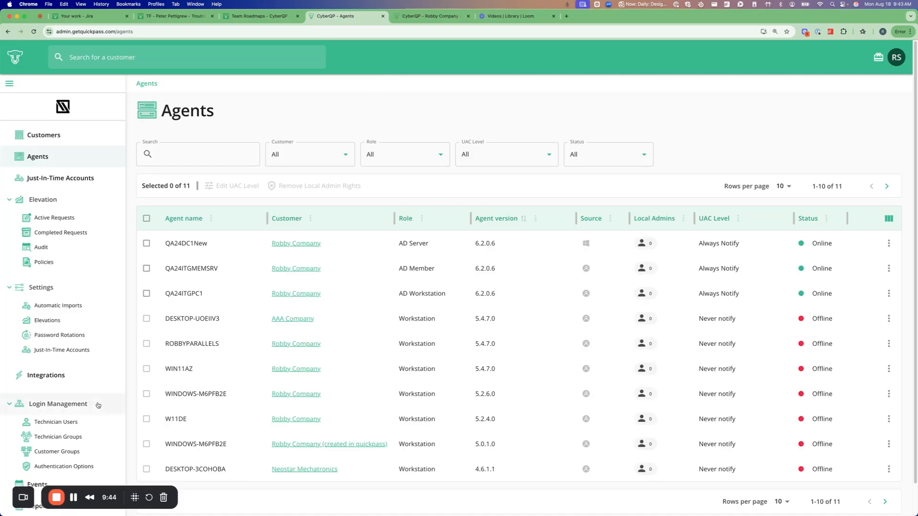
{"action": "left_click", "coordinate": [56, 499]}
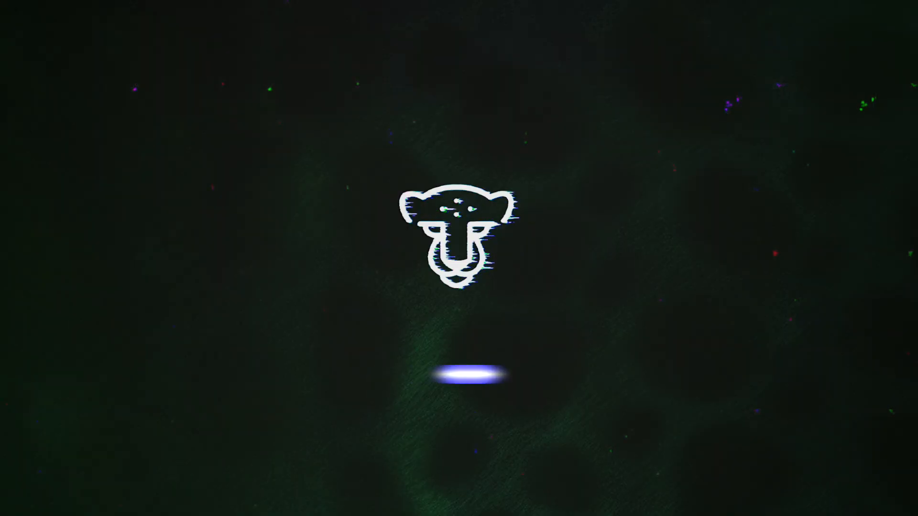